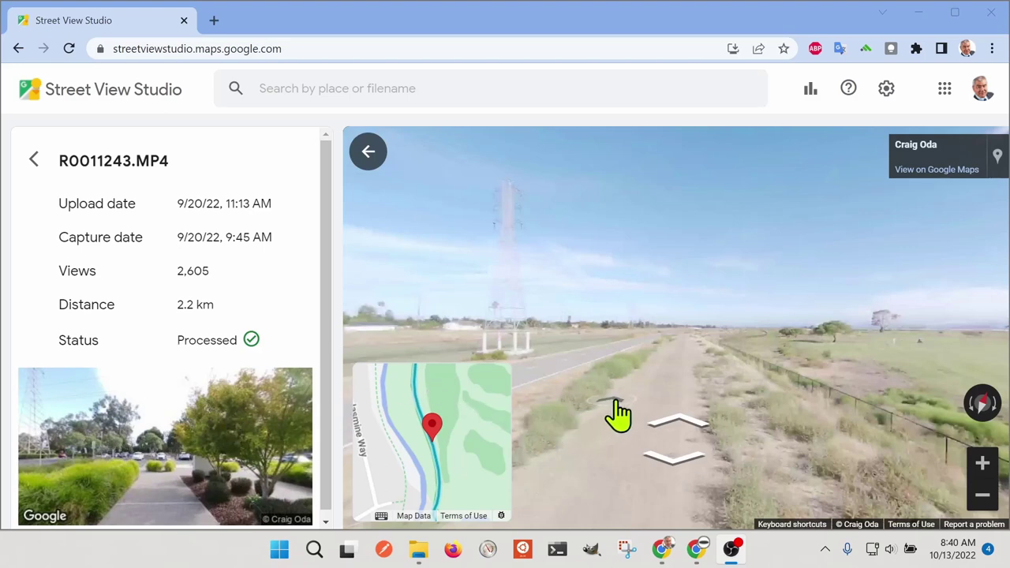
- Step forward one panorama on R0011243.MP4, then turn from the fenced field to face along the dirt path
{"action": "left_click", "coordinate": [677, 426]}
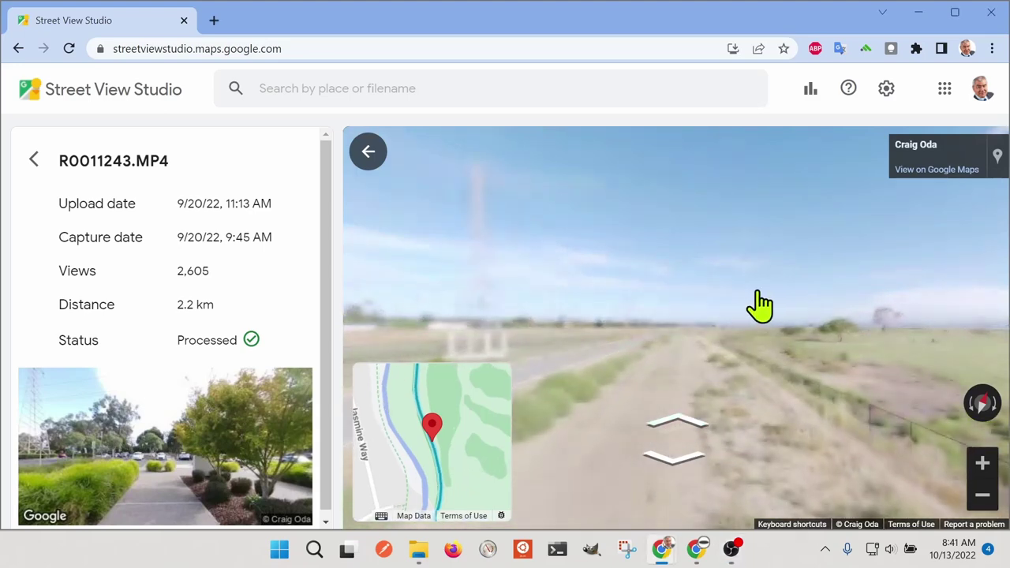
{"action": "left_click_drag", "start_coordinate": [764, 305], "coordinate": [458, 260]}
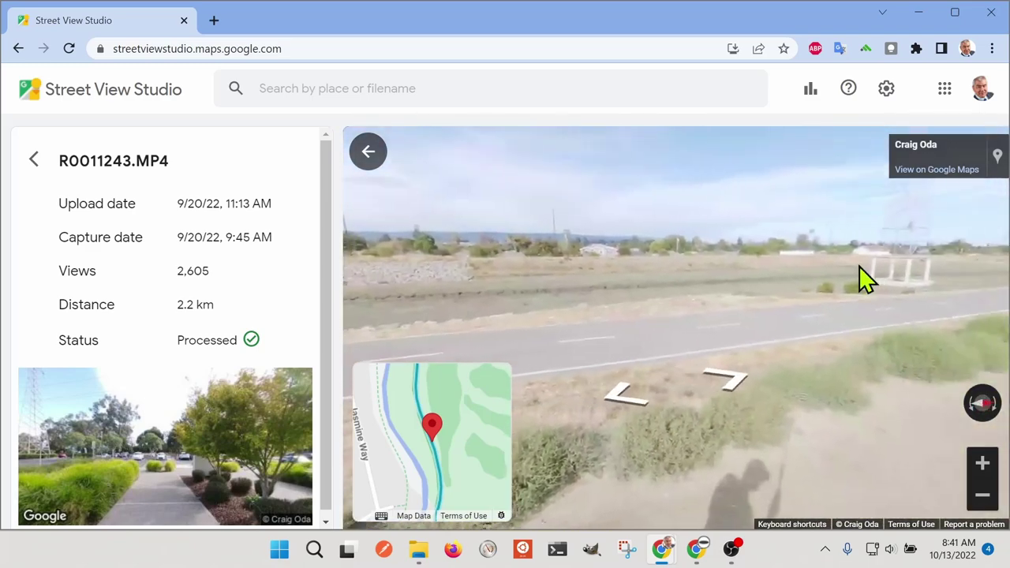
{"action": "left_click_drag", "start_coordinate": [859, 266], "coordinate": [640, 262]}
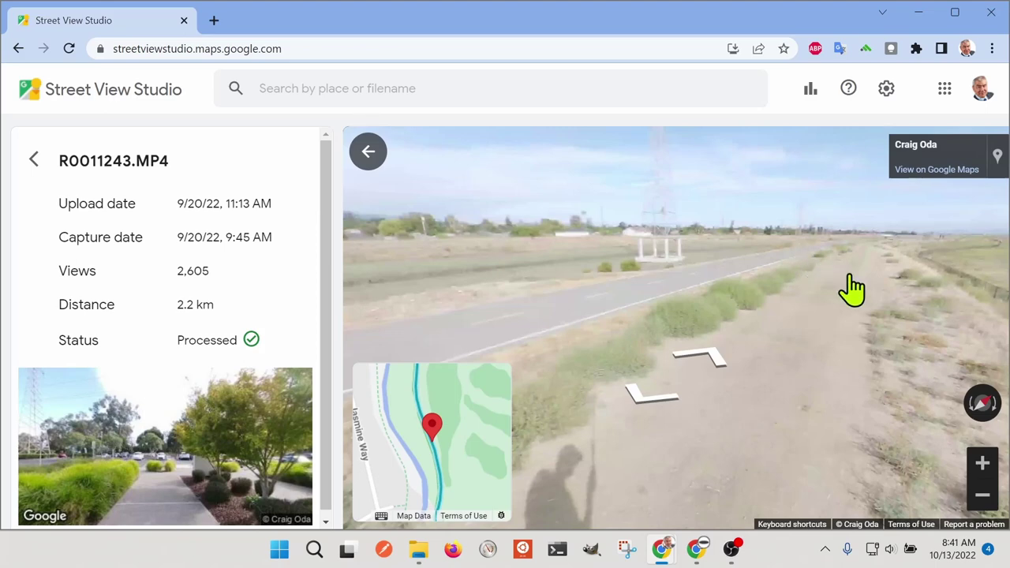
{"action": "left_click_drag", "start_coordinate": [853, 288], "coordinate": [721, 268]}
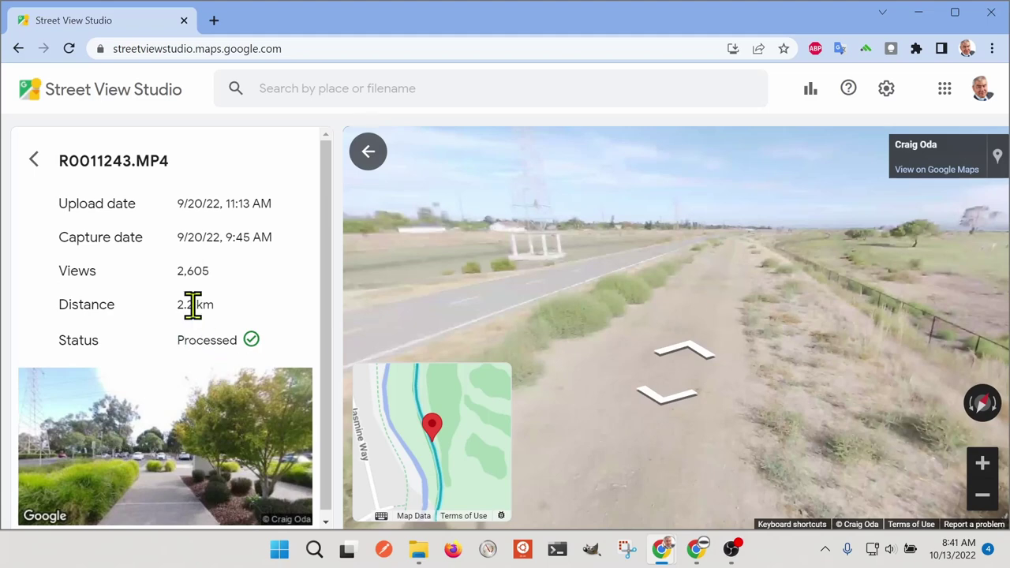
- Advance one photo along the R0011243.MP4 path
{"action": "left_click", "coordinate": [701, 363]}
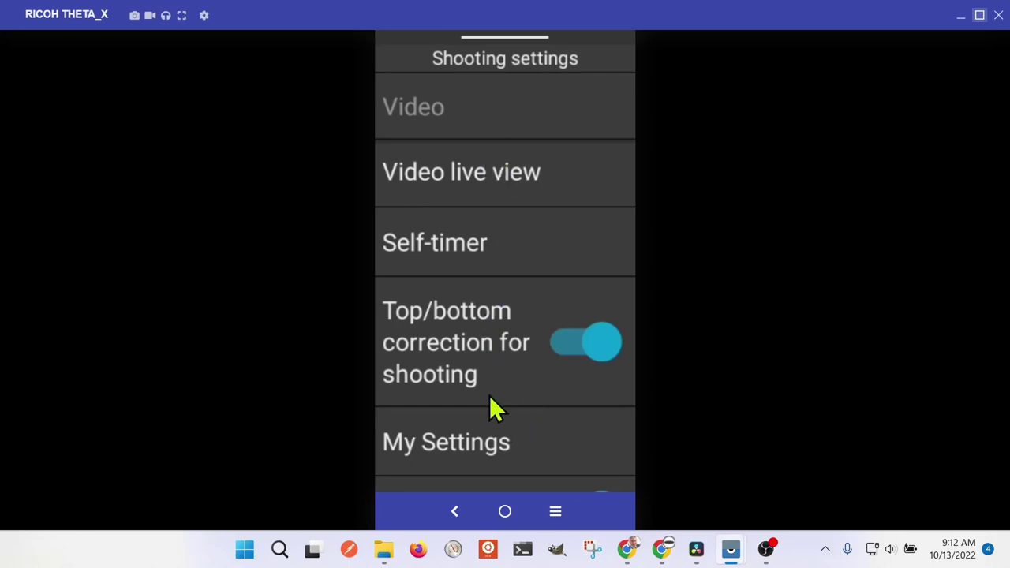
{"action": "mouse_move", "coordinate": [493, 400]}
{"action": "left_mouse_down"}
{"action": "mouse_move", "coordinate": [491, 305]}
{"action": "mouse_move", "coordinate": [494, 383]}
{"action": "left_mouse_up"}
{"action": "left_click", "coordinate": [479, 179]}
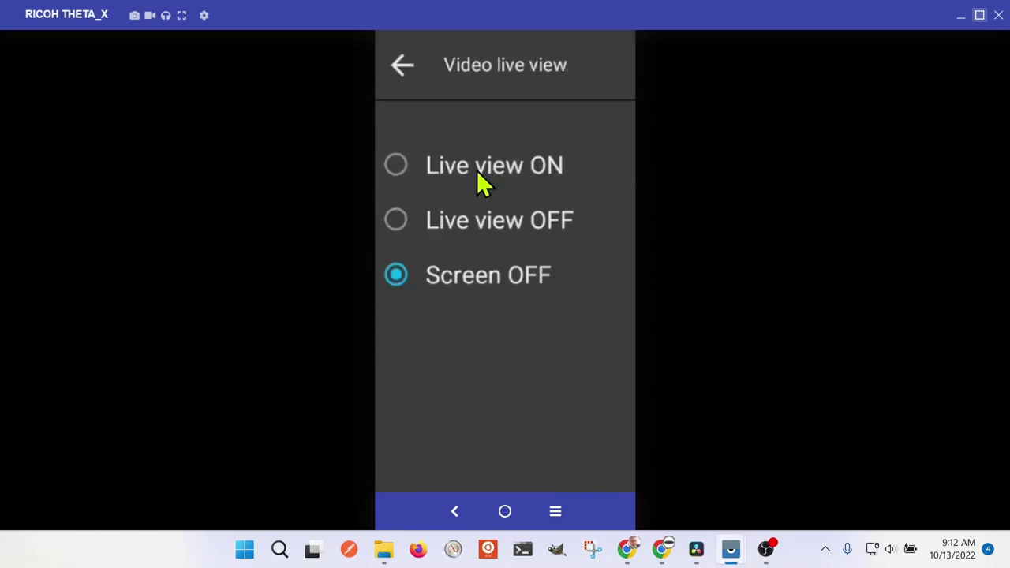
{"action": "left_click", "coordinate": [398, 69]}
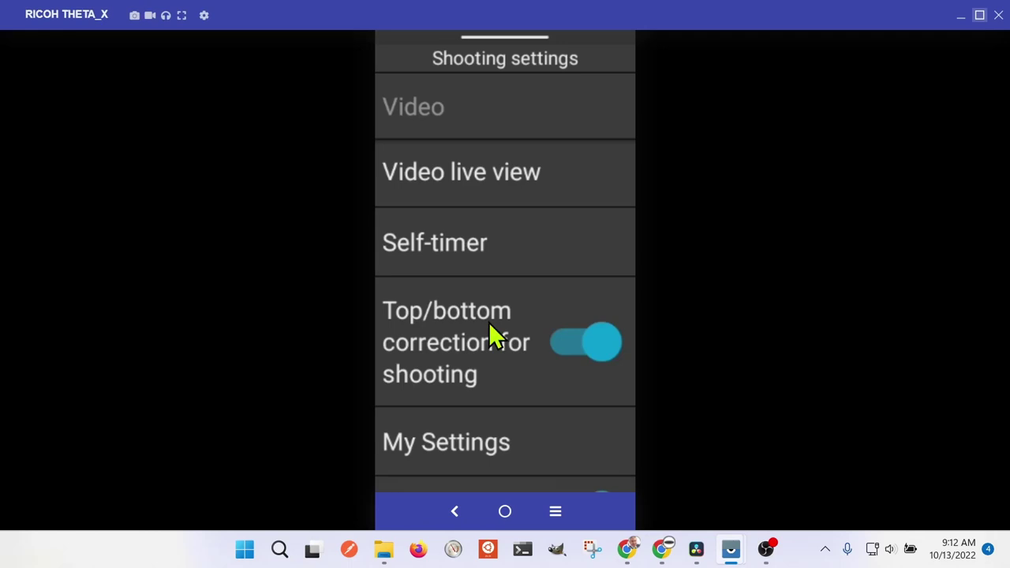
{"action": "left_click_drag", "start_coordinate": [492, 391], "coordinate": [475, 162]}
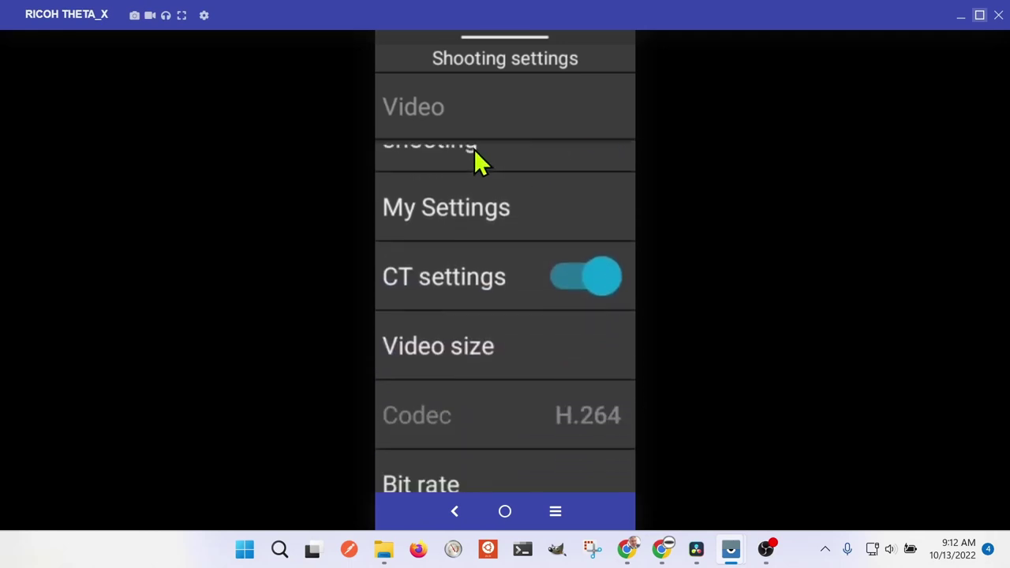
{"action": "left_click", "coordinate": [476, 352]}
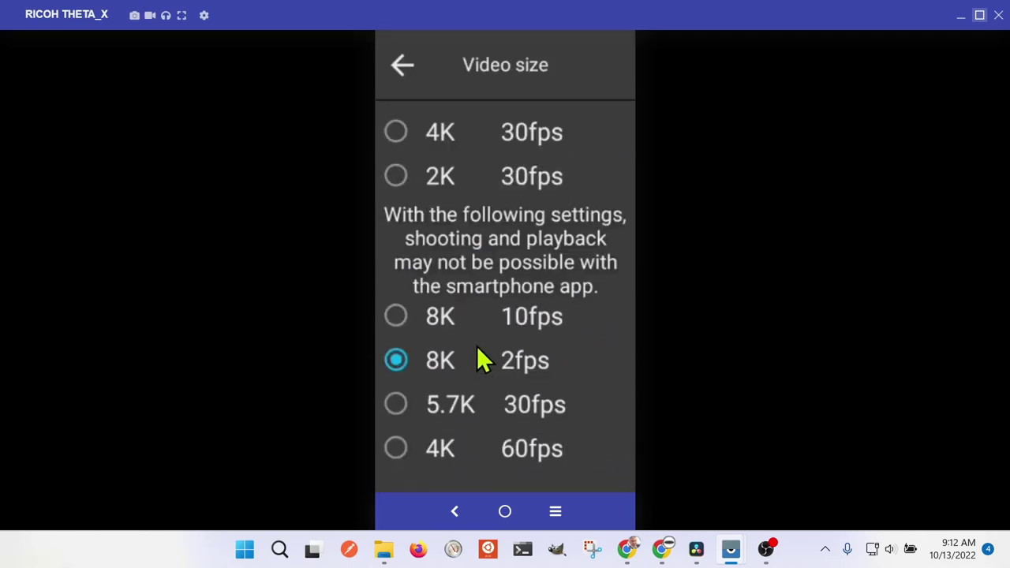
{"action": "left_click", "coordinate": [399, 67]}
{"action": "left_click_drag", "start_coordinate": [537, 413], "coordinate": [482, 162]}
{"action": "left_click", "coordinate": [469, 269]}
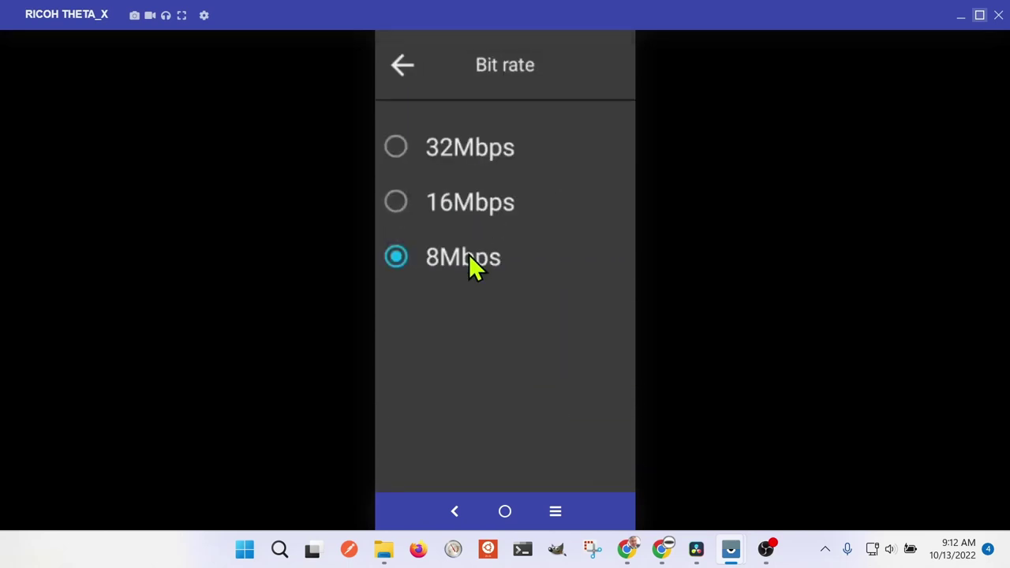
{"action": "left_click", "coordinate": [400, 66]}
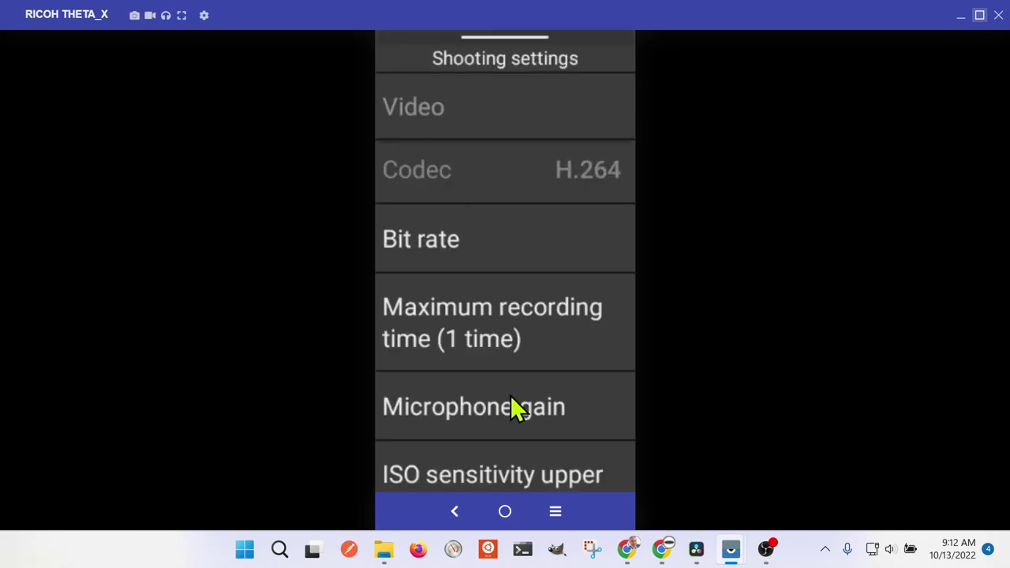
{"action": "left_click_drag", "start_coordinate": [511, 395], "coordinate": [515, 316]}
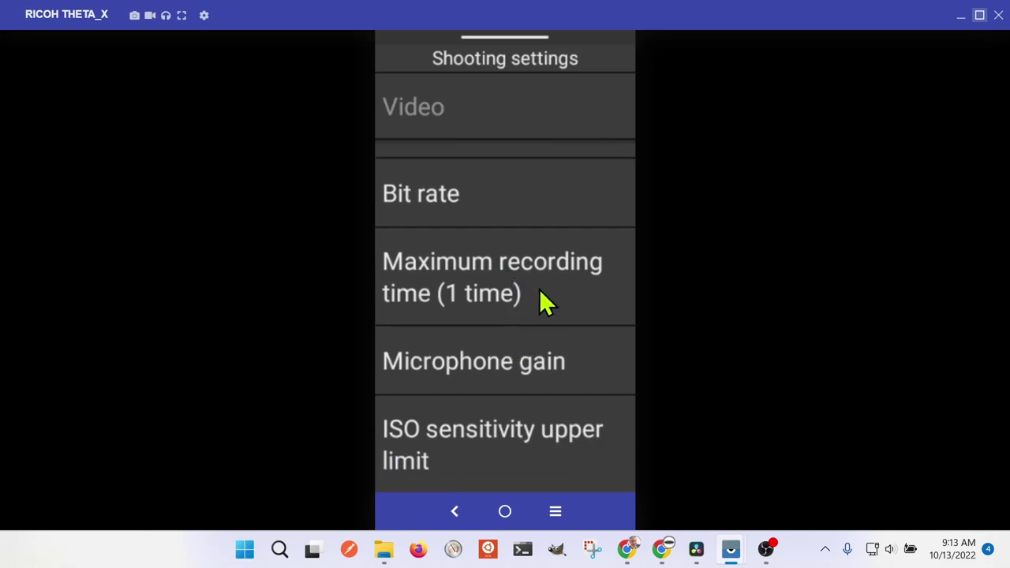
{"action": "left_click", "coordinate": [458, 196]}
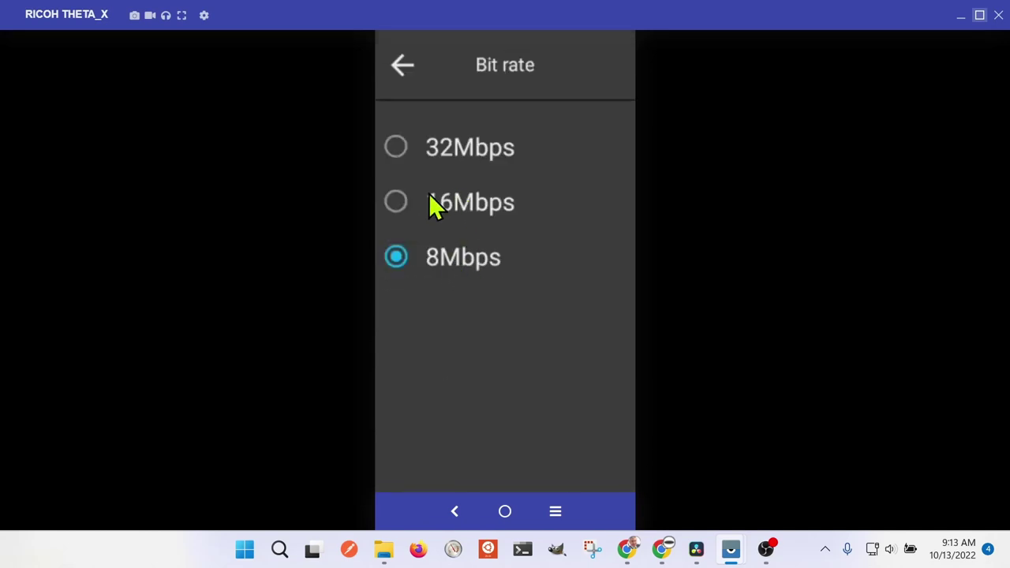
{"action": "left_click", "coordinate": [403, 68]}
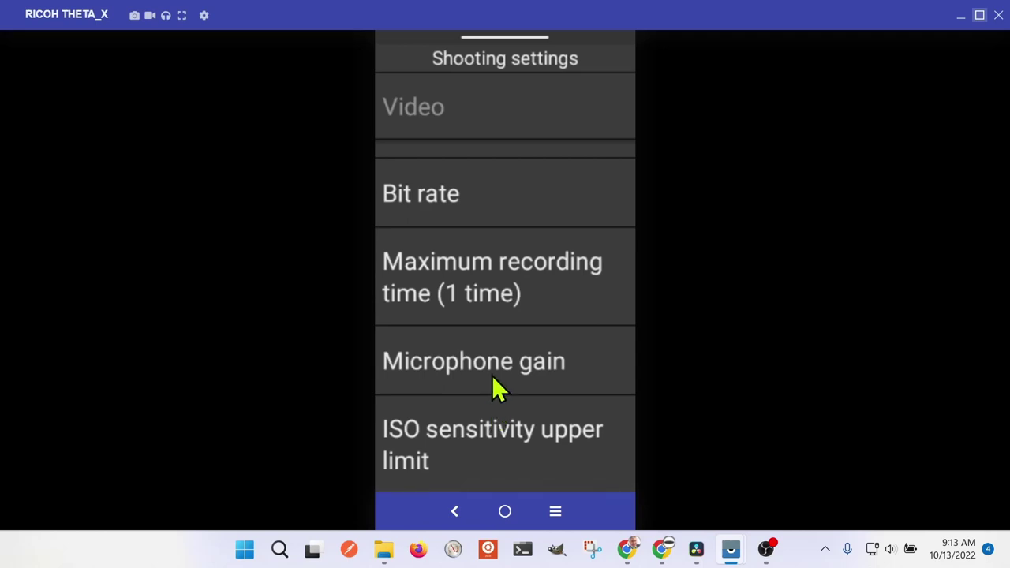
{"action": "left_click", "coordinate": [576, 284]}
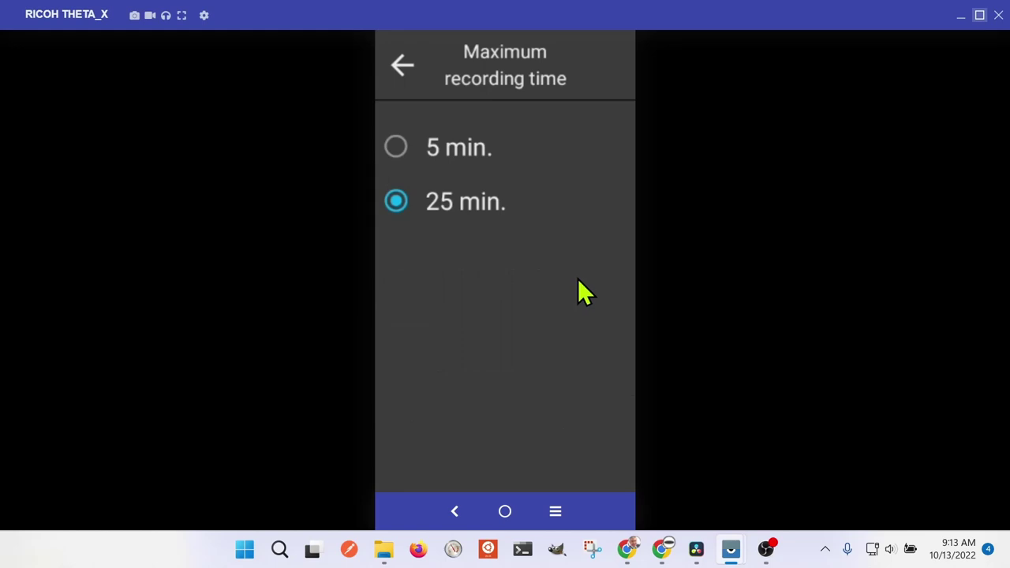
{"action": "left_click", "coordinate": [400, 65]}
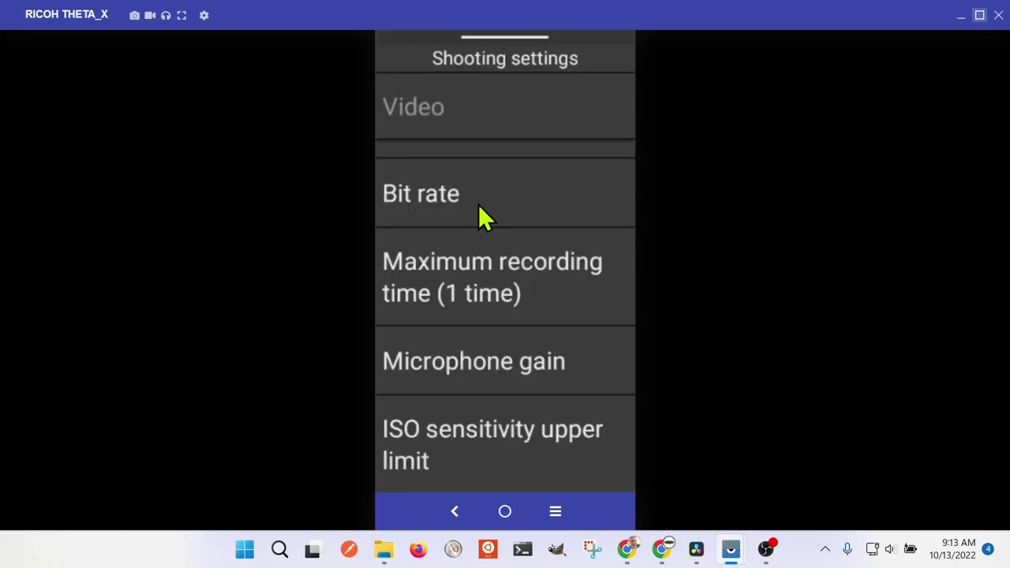
{"action": "left_click_drag", "start_coordinate": [480, 226], "coordinate": [475, 510]}
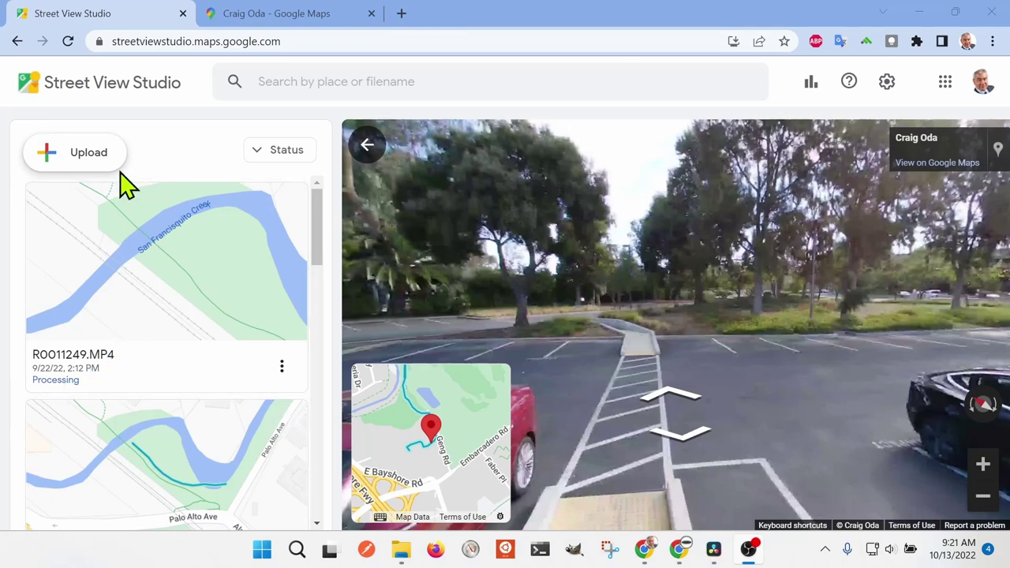
- Bring up the Upload 360 Videos dialog to start a new video upload
{"action": "left_click", "coordinate": [71, 154]}
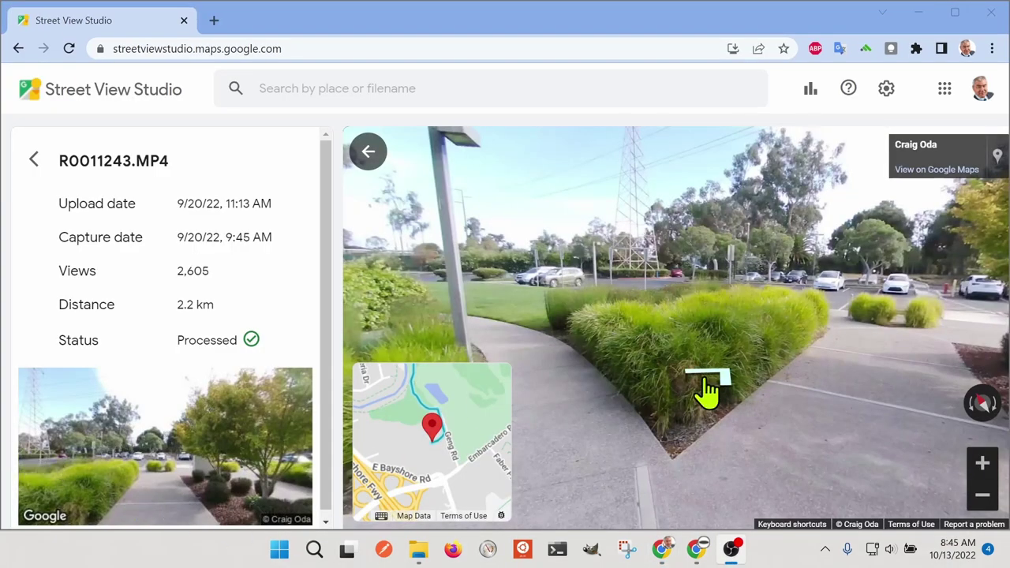
- Walk the R0011243.MP4 path past the bushes and parked cars, then show it in Google Maps
{"action": "left_click", "coordinate": [722, 384]}
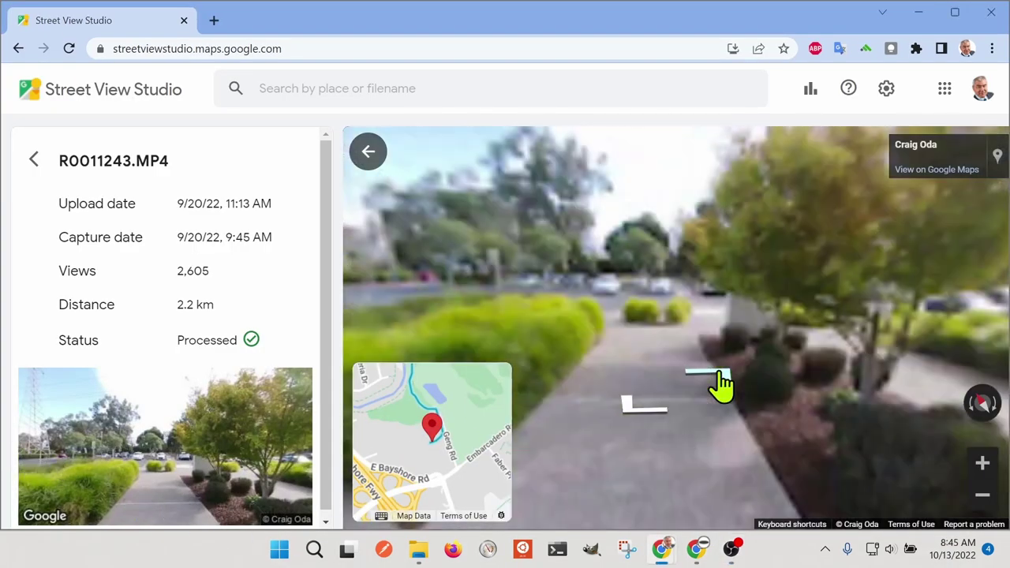
{"action": "left_click_drag", "start_coordinate": [643, 347], "coordinate": [718, 408]}
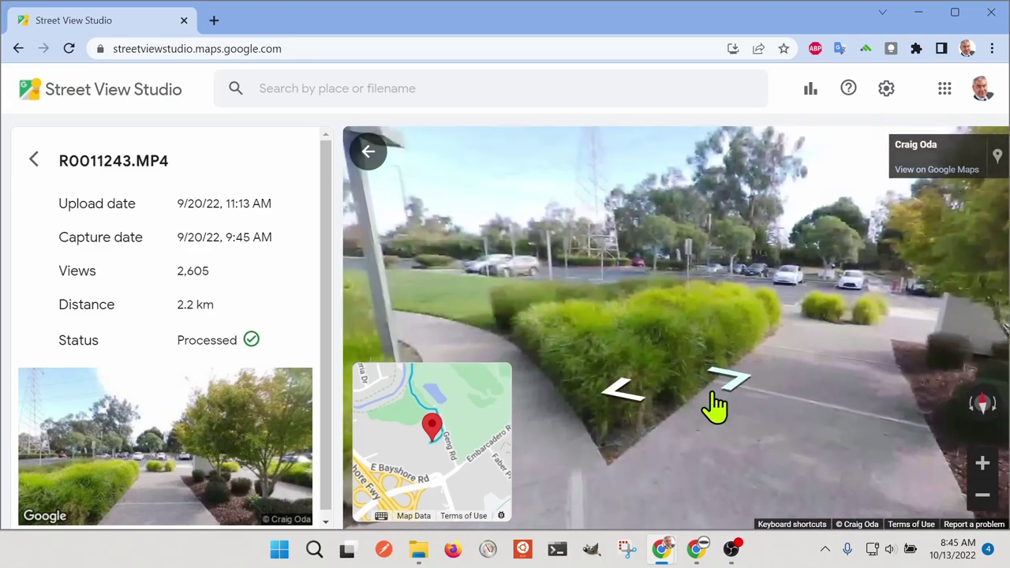
{"action": "left_click", "coordinate": [813, 365]}
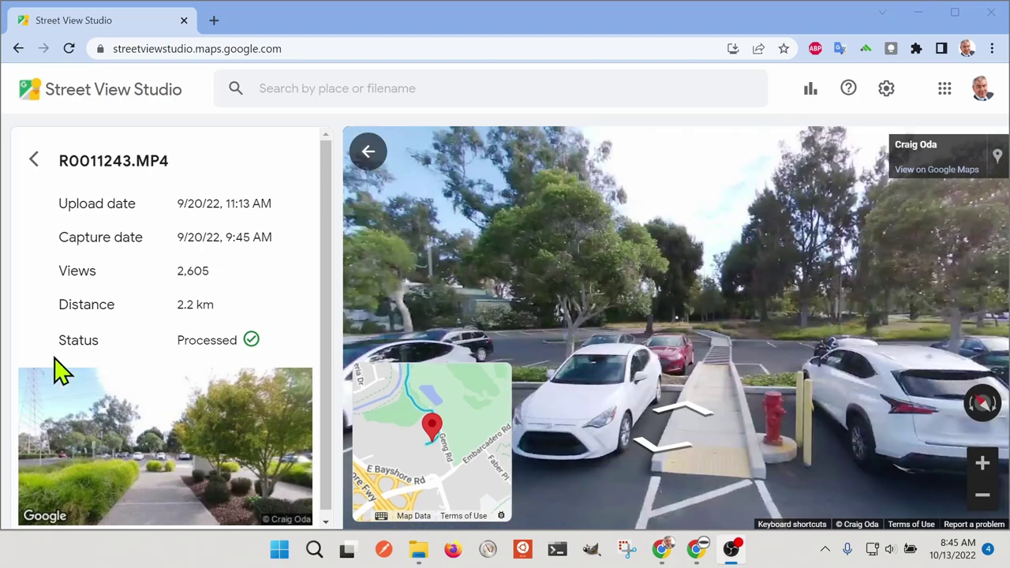
{"action": "left_click_drag", "start_coordinate": [728, 275], "coordinate": [513, 256]}
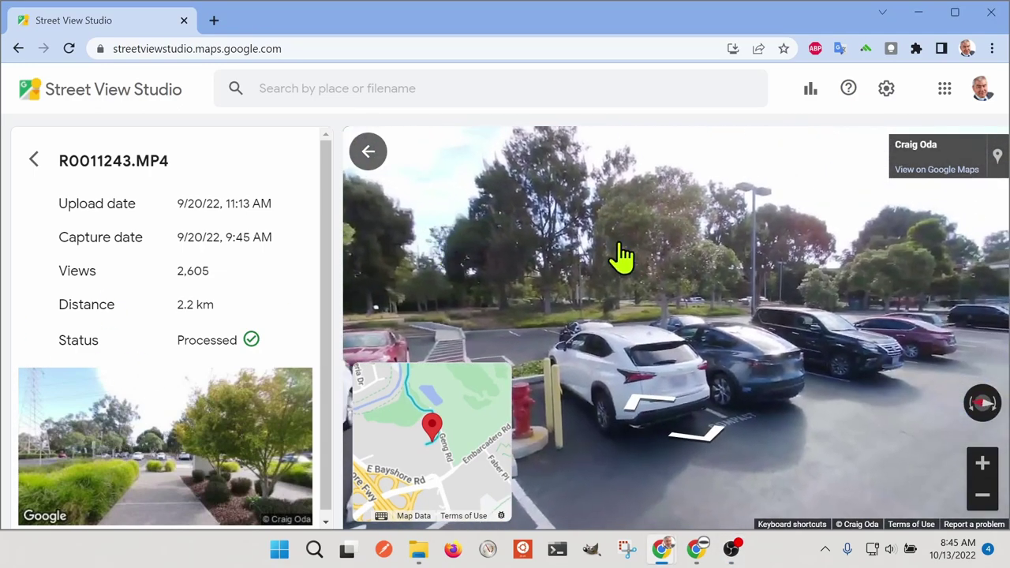
{"action": "left_click", "coordinate": [679, 241]}
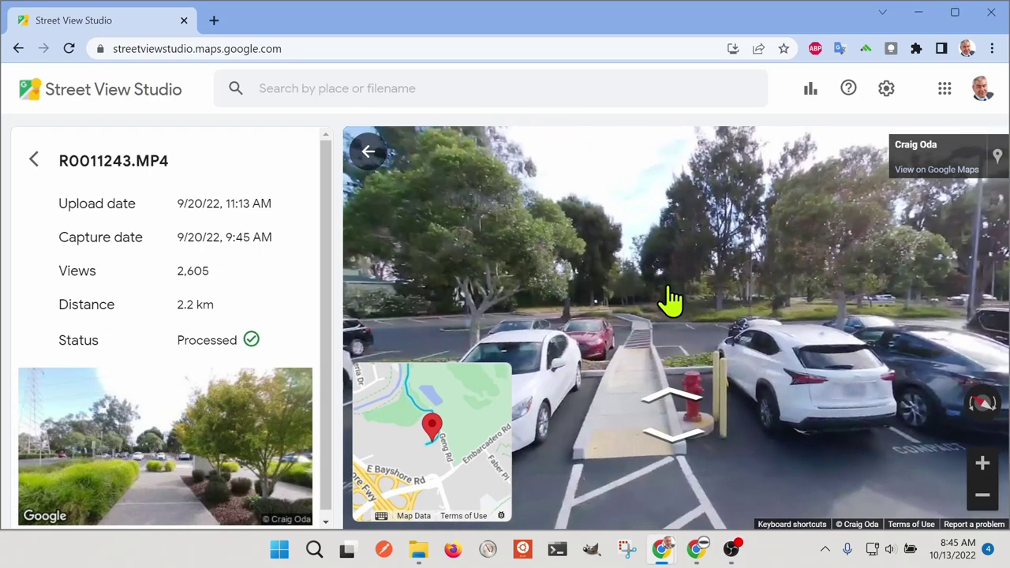
{"action": "left_click", "coordinate": [679, 399]}
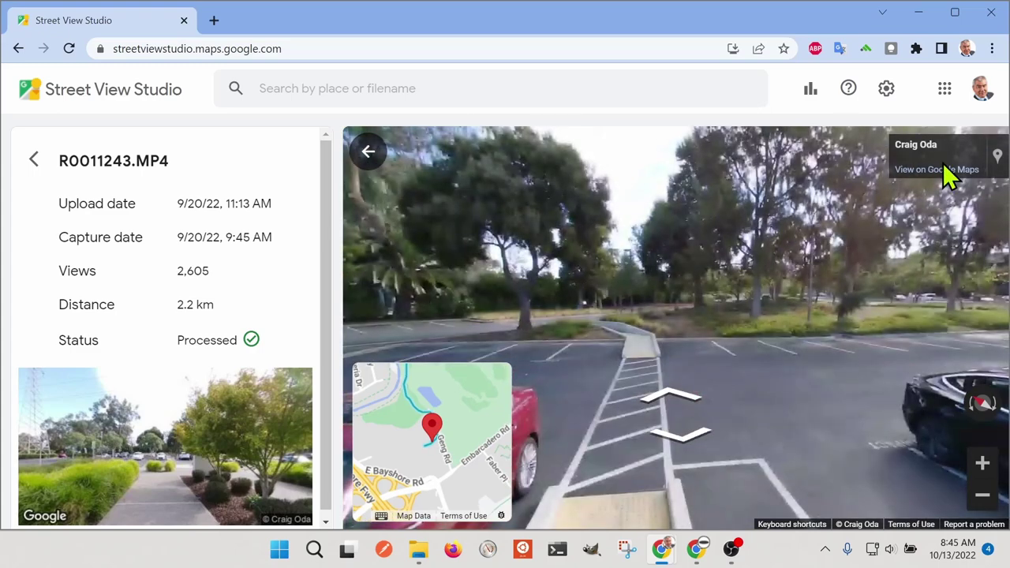
{"action": "left_click", "coordinate": [944, 171]}
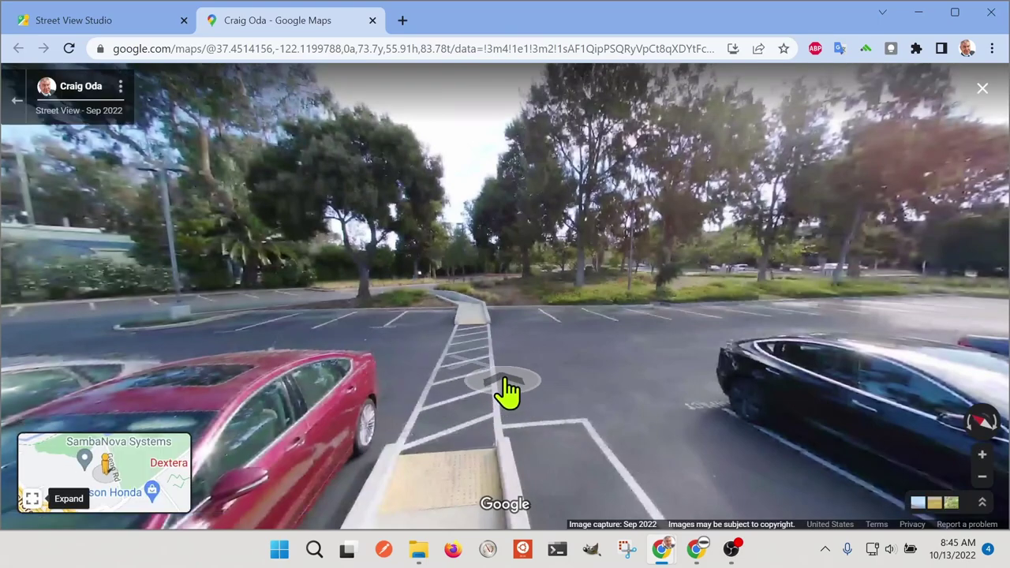
- Move toward the crosswalk, expand the coverage map, and step onto the Baylands shoreline trail
{"action": "left_click", "coordinate": [510, 395]}
{"action": "left_click_drag", "start_coordinate": [726, 241], "coordinate": [199, 413]}
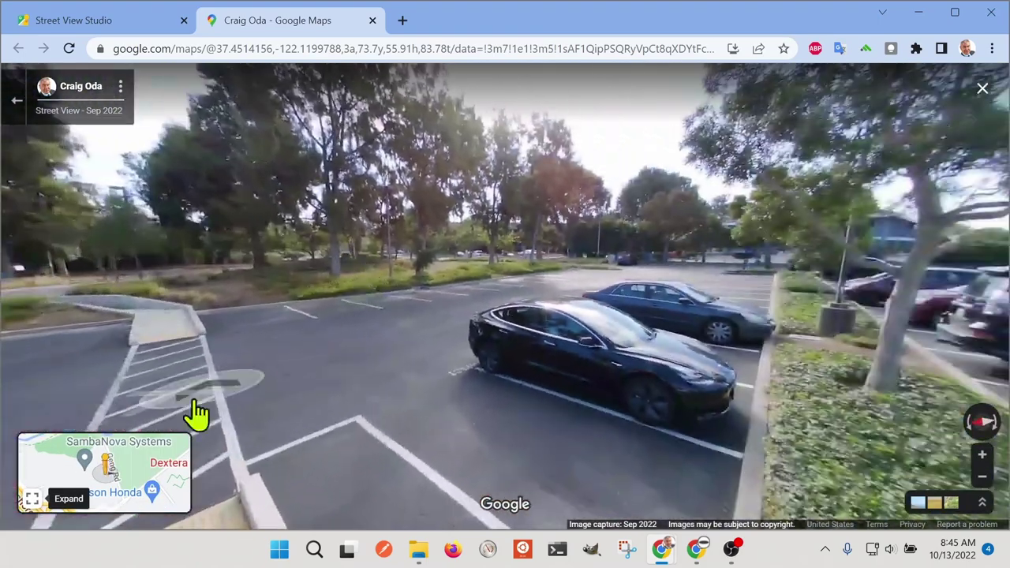
{"action": "left_click", "coordinate": [29, 499]}
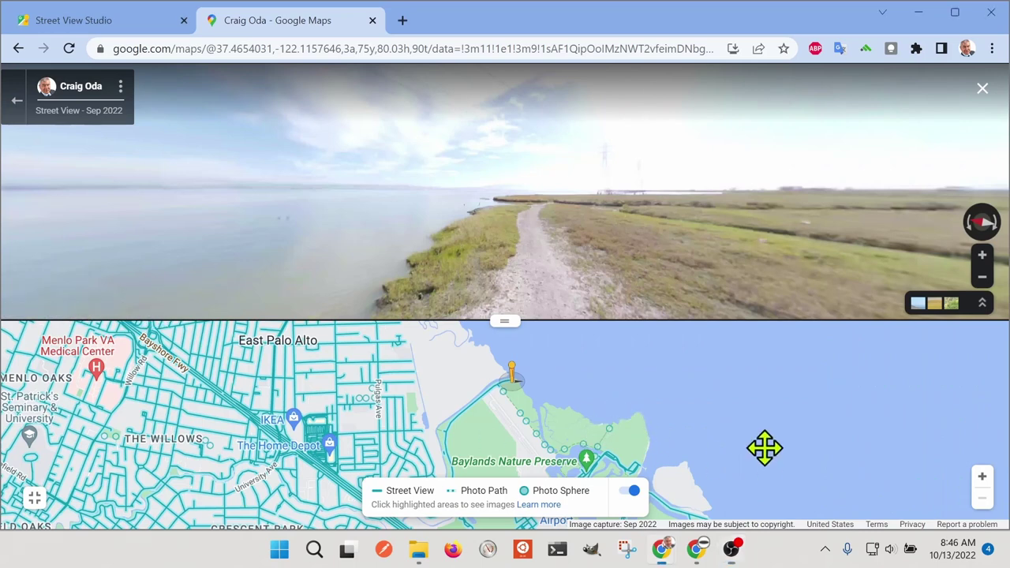
{"action": "left_click_drag", "start_coordinate": [764, 448], "coordinate": [785, 501]}
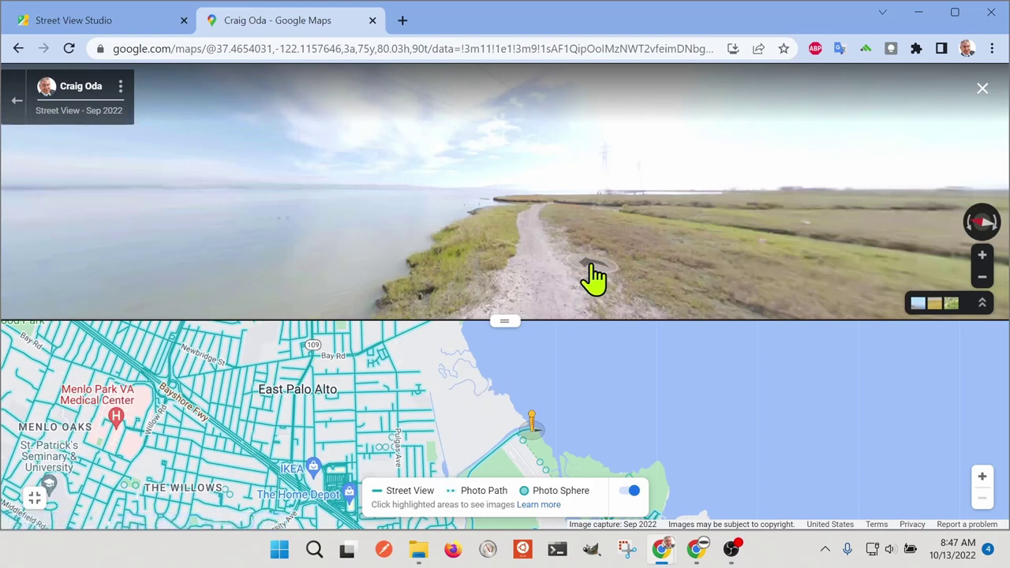
{"action": "left_click", "coordinate": [541, 275]}
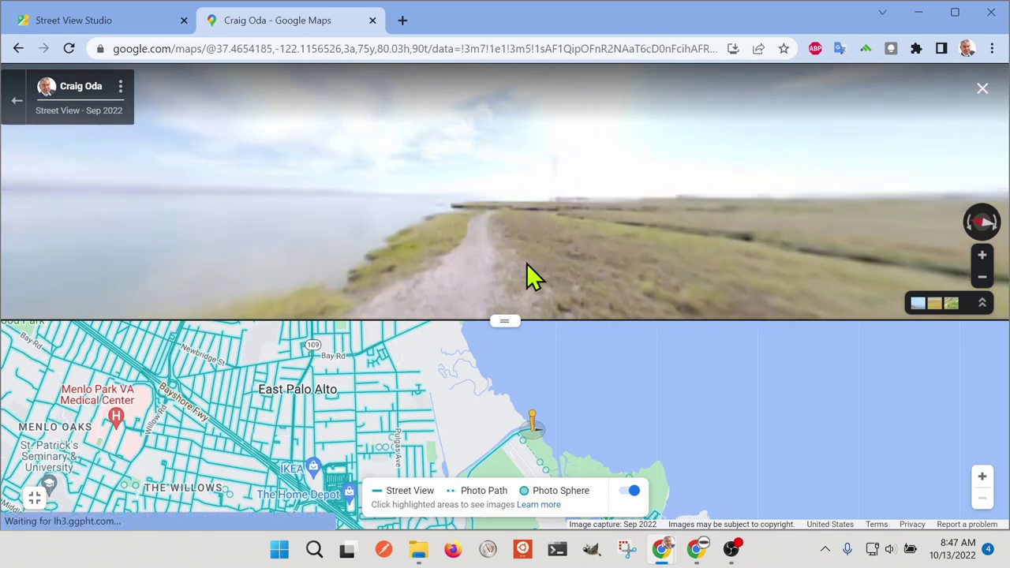
{"action": "left_click_drag", "start_coordinate": [619, 208], "coordinate": [552, 242]}
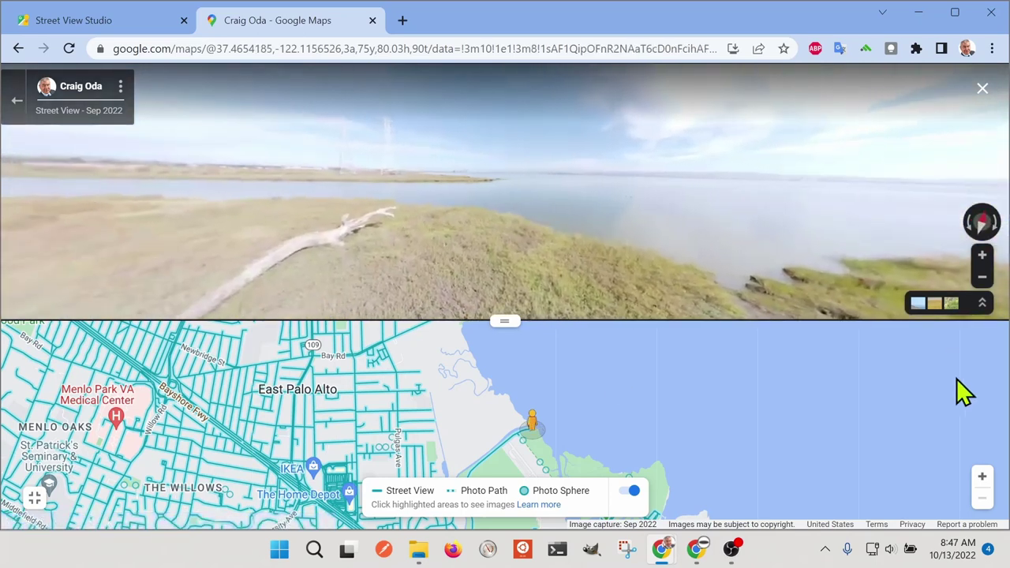
- Collapse the map to full-window Street View and advance several panoramas along the shoreline trail
{"action": "left_click", "coordinate": [35, 497]}
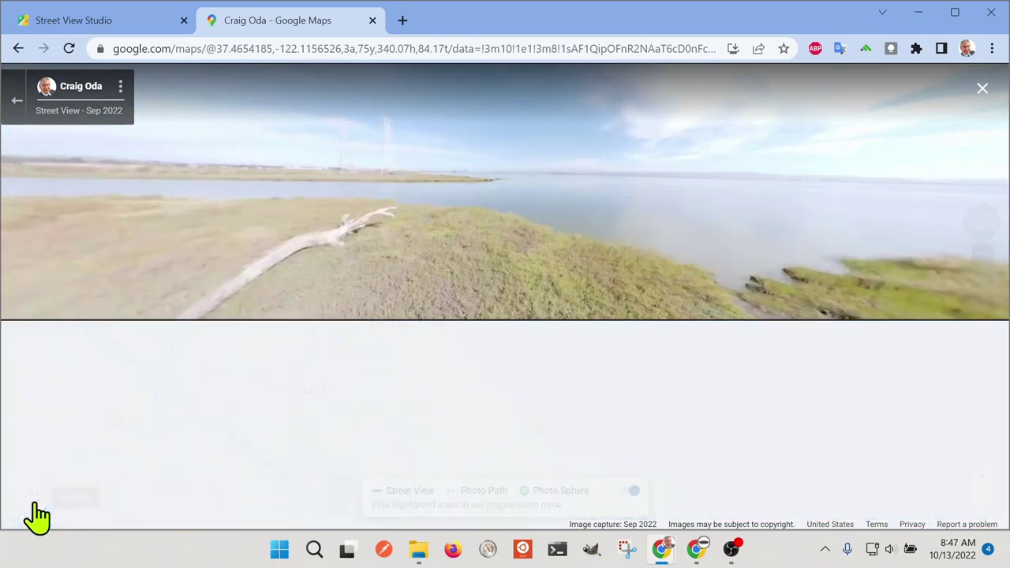
{"action": "left_click", "coordinate": [723, 300]}
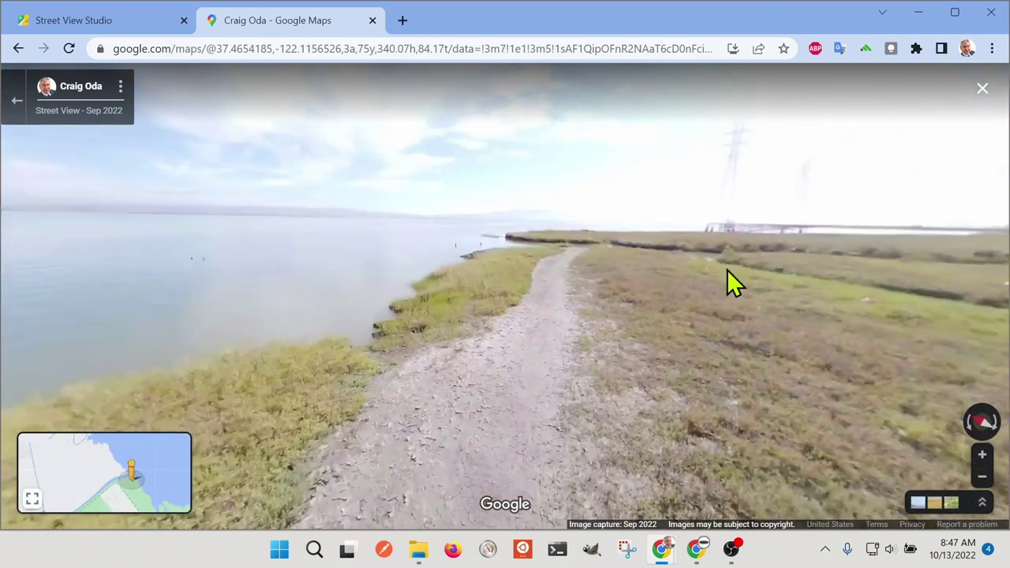
{"action": "left_click_drag", "start_coordinate": [726, 269], "coordinate": [184, 144]}
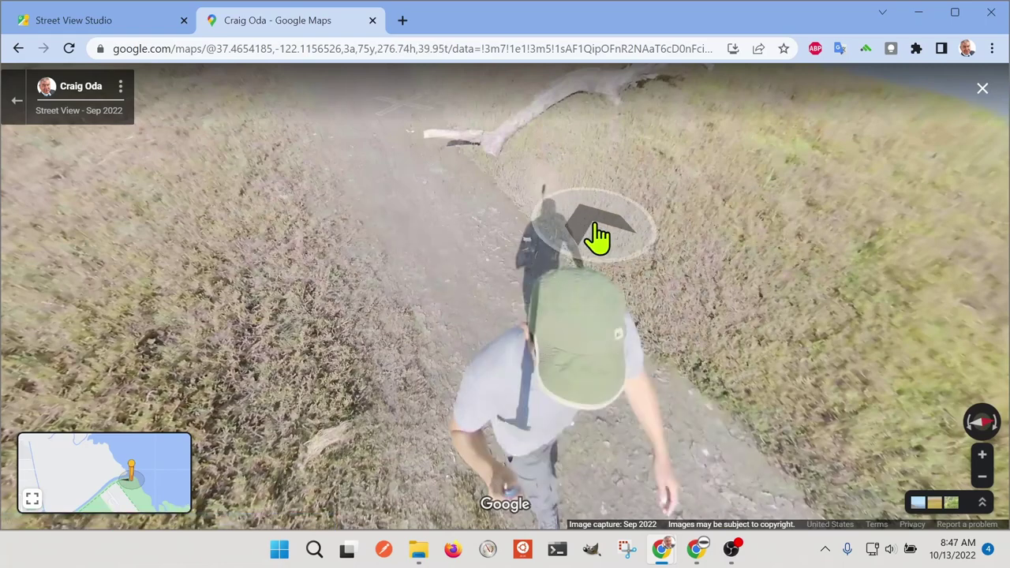
{"action": "left_click_drag", "start_coordinate": [602, 242], "coordinate": [680, 416]}
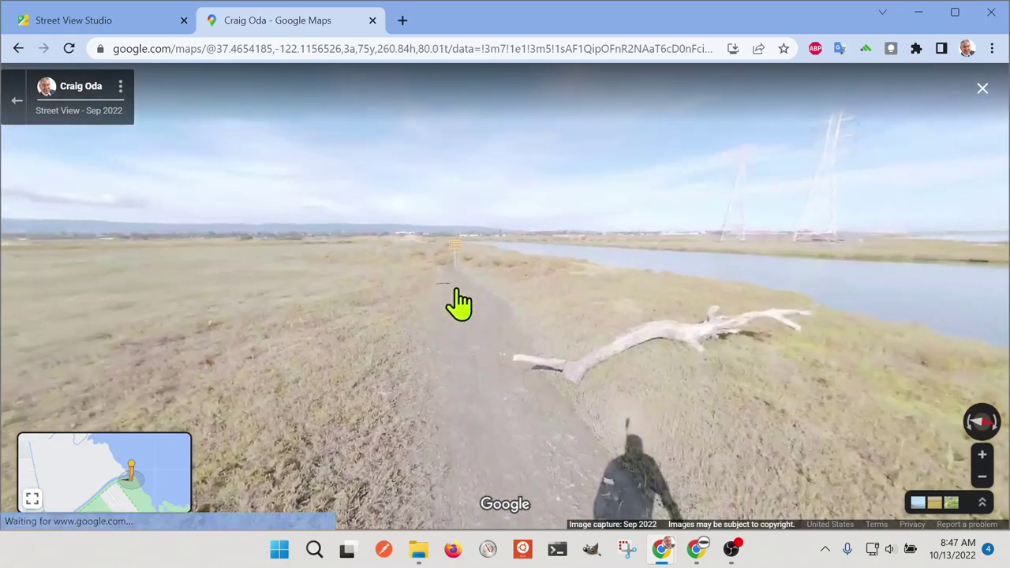
{"action": "left_click", "coordinate": [500, 401]}
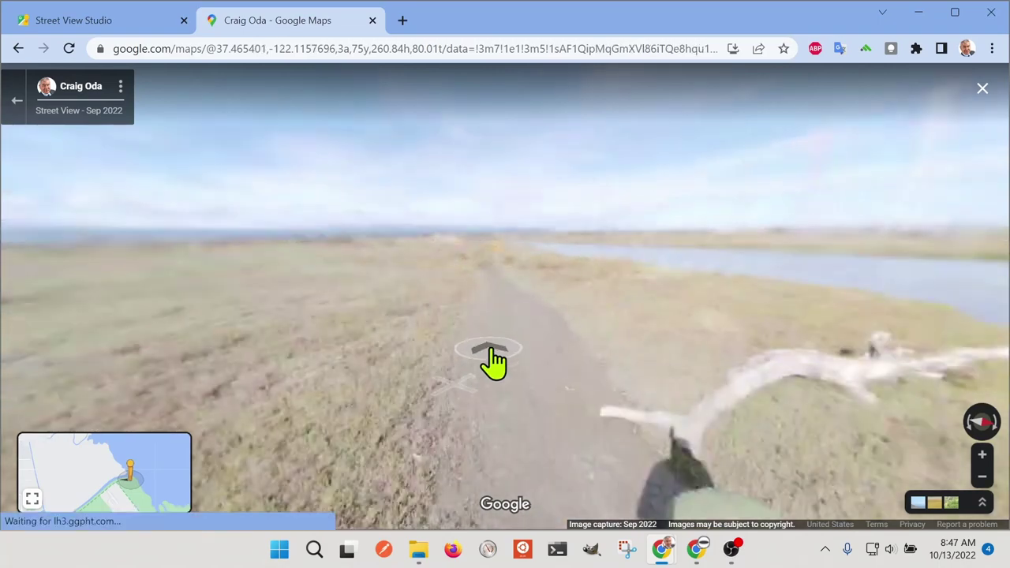
{"action": "left_click", "coordinate": [493, 329]}
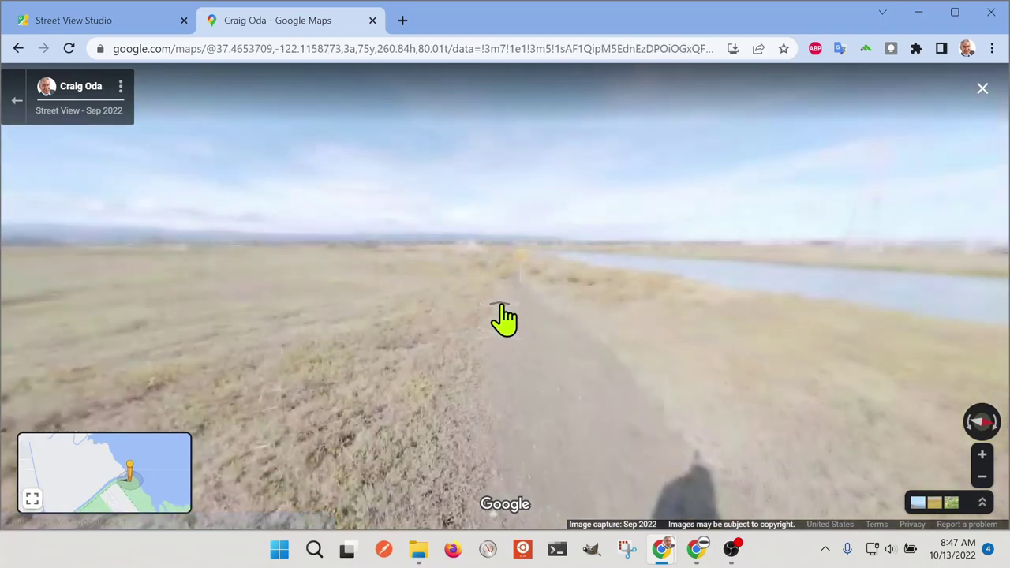
{"action": "left_click", "coordinate": [503, 319]}
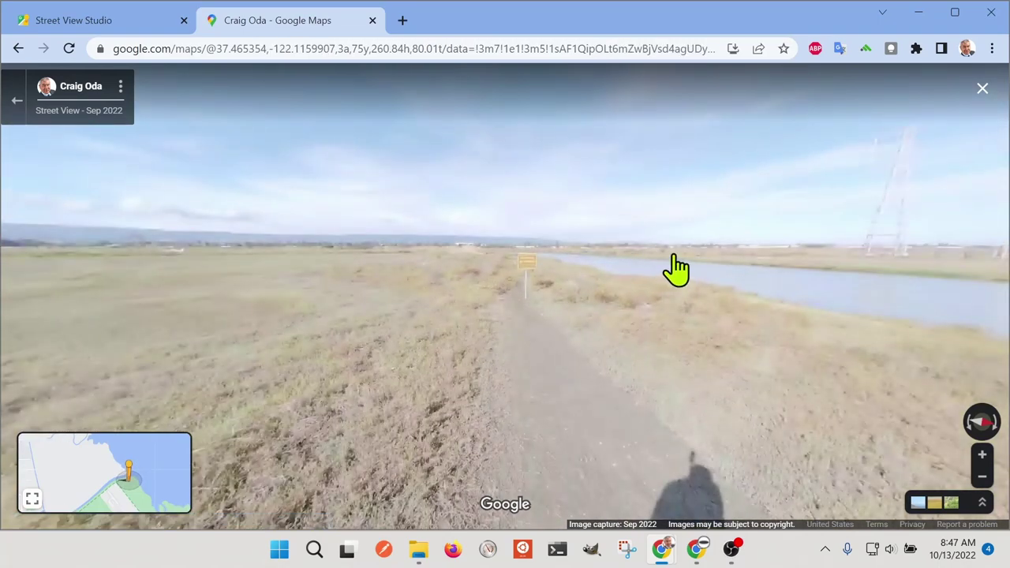
- Look around at the water, driftwood, open grassland and channel from this trail panorama
{"action": "left_click_drag", "start_coordinate": [676, 268], "coordinate": [148, 160]}
{"action": "left_click_drag", "start_coordinate": [672, 251], "coordinate": [513, 264]}
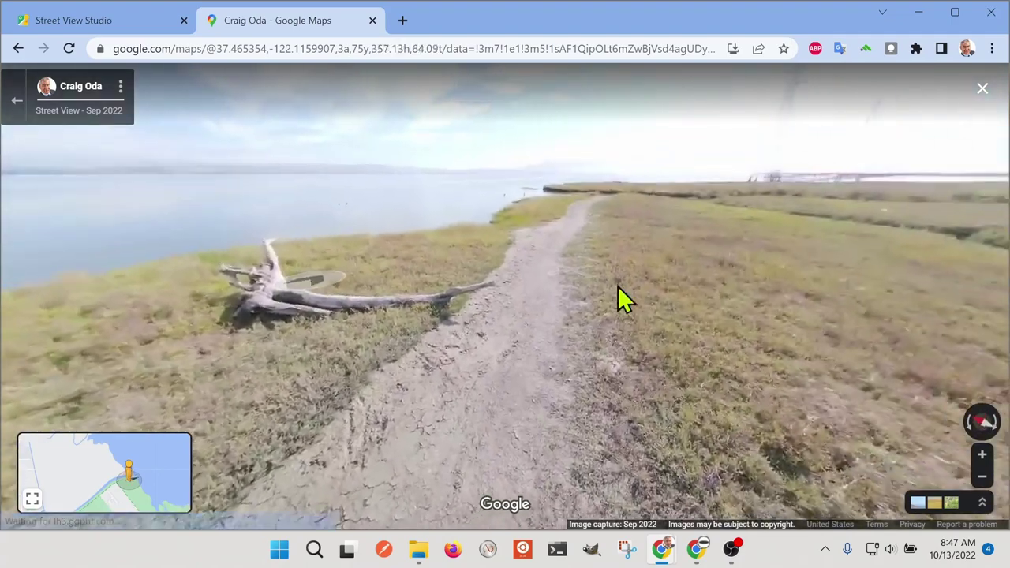
{"action": "left_click_drag", "start_coordinate": [838, 288], "coordinate": [453, 277]}
{"action": "left_click_drag", "start_coordinate": [828, 254], "coordinate": [374, 254]}
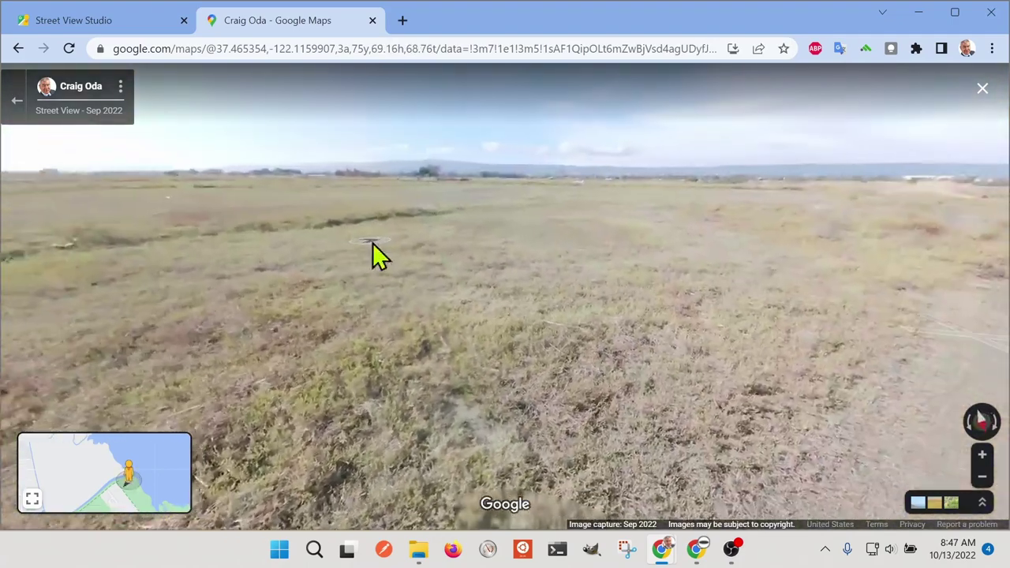
{"action": "left_click_drag", "start_coordinate": [736, 245], "coordinate": [408, 239]}
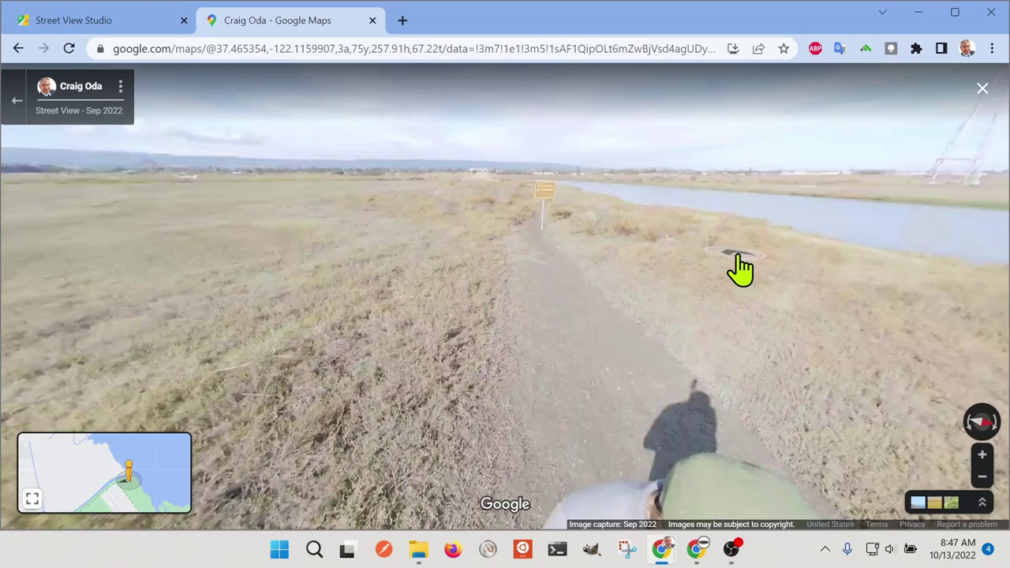
{"action": "left_click_drag", "start_coordinate": [747, 268], "coordinate": [341, 230]}
{"action": "left_click_drag", "start_coordinate": [825, 266], "coordinate": [378, 241]}
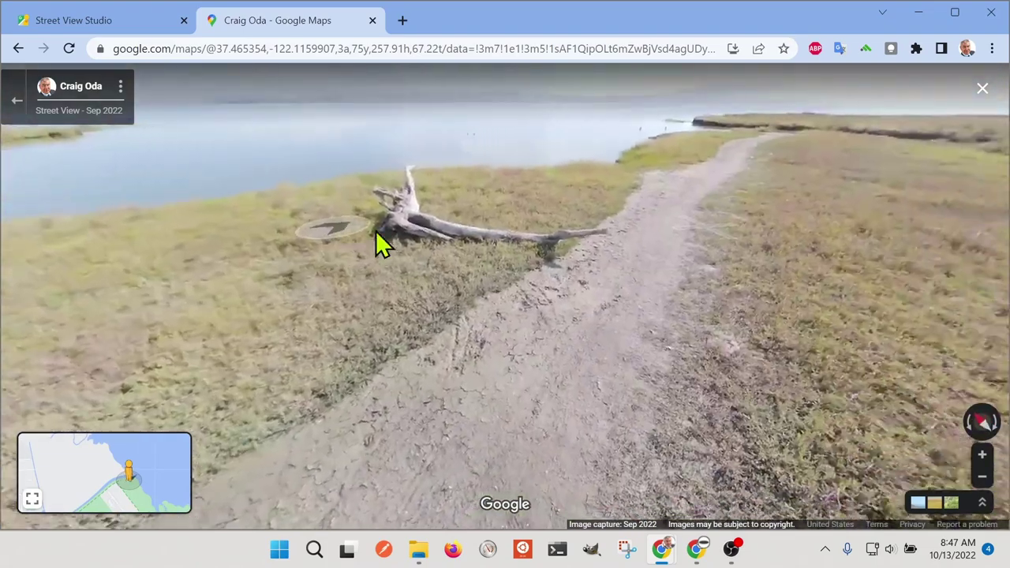
{"action": "left_click_drag", "start_coordinate": [705, 298], "coordinate": [706, 365]}
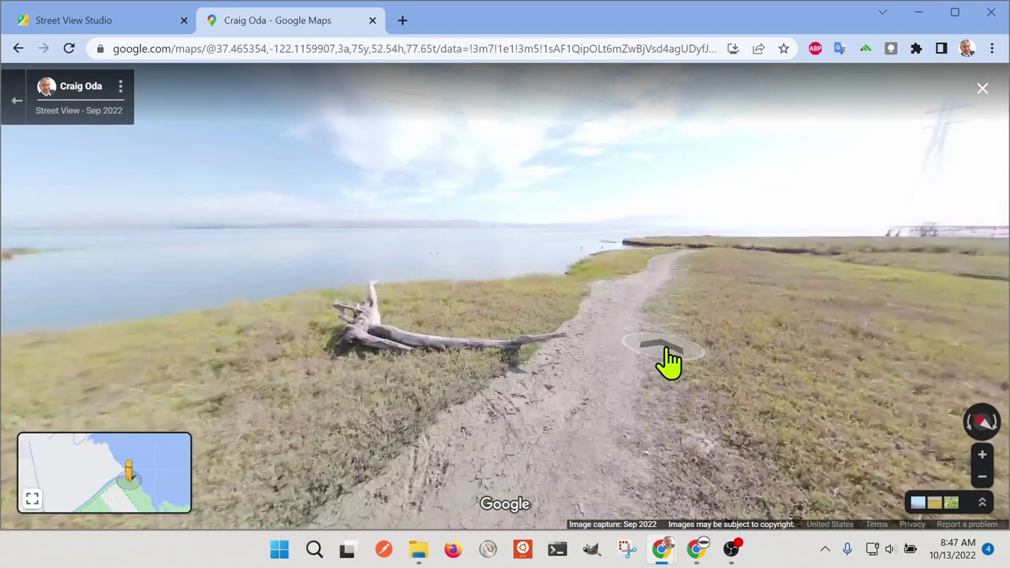
{"action": "left_click_drag", "start_coordinate": [434, 311], "coordinate": [563, 307]}
{"action": "left_click_drag", "start_coordinate": [378, 281], "coordinate": [455, 285]}
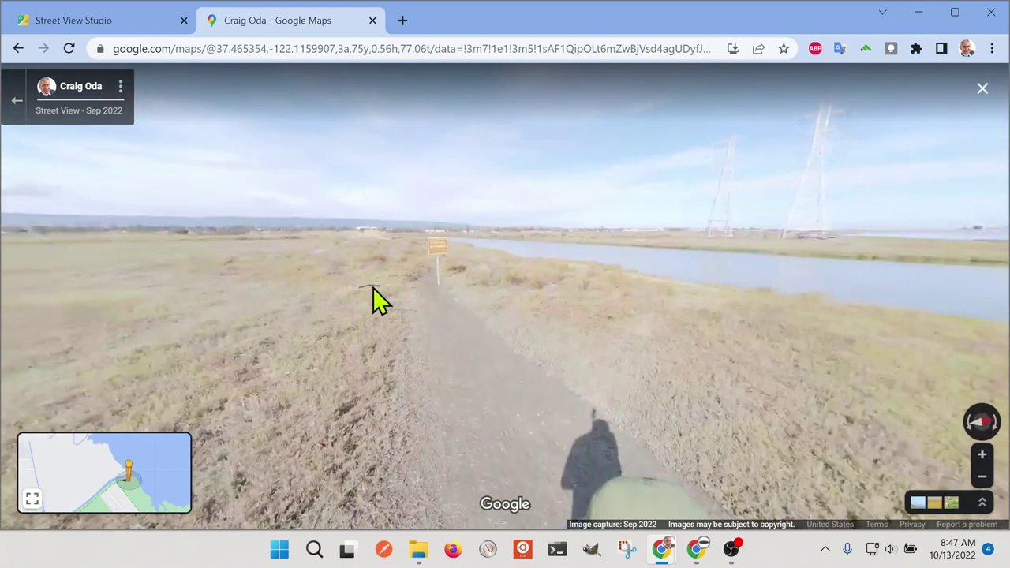
- Move two more panoramas along the trail and turn toward the open marsh
{"action": "left_click", "coordinate": [372, 288]}
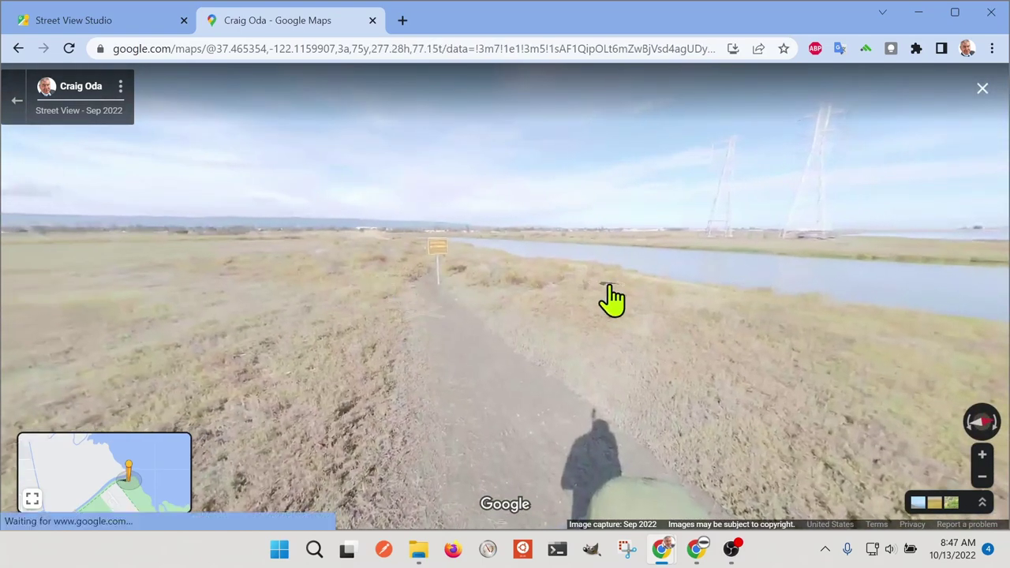
{"action": "left_click", "coordinate": [458, 365]}
{"action": "left_click_drag", "start_coordinate": [580, 353], "coordinate": [254, 271]}
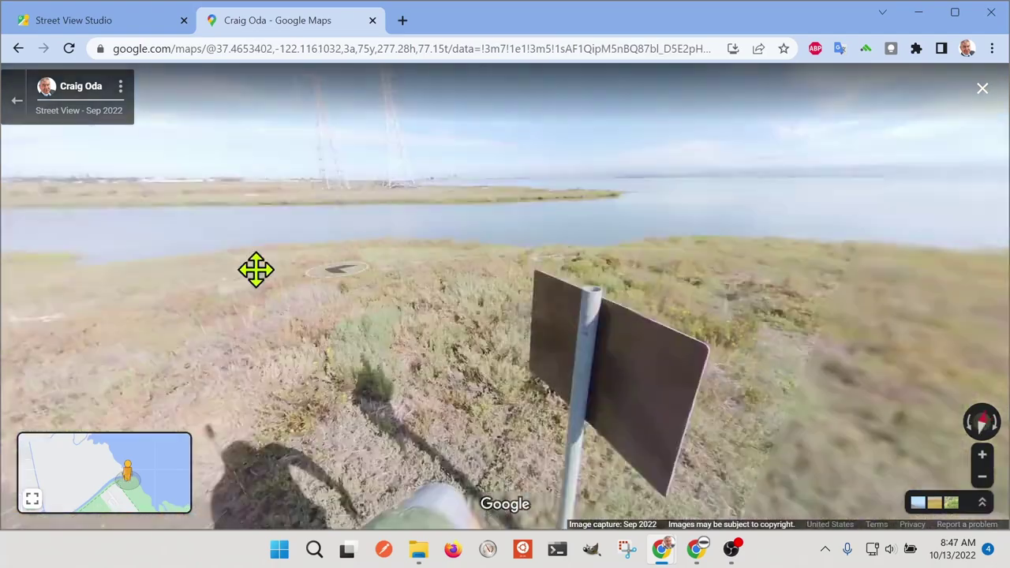
{"action": "left_click_drag", "start_coordinate": [749, 303], "coordinate": [330, 335]}
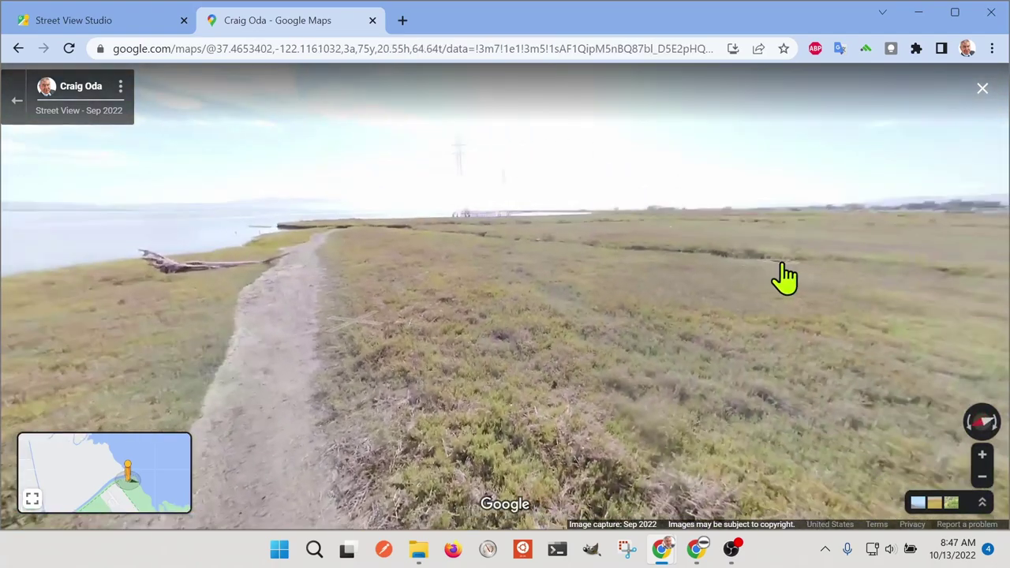
{"action": "left_click_drag", "start_coordinate": [773, 276], "coordinate": [410, 252]}
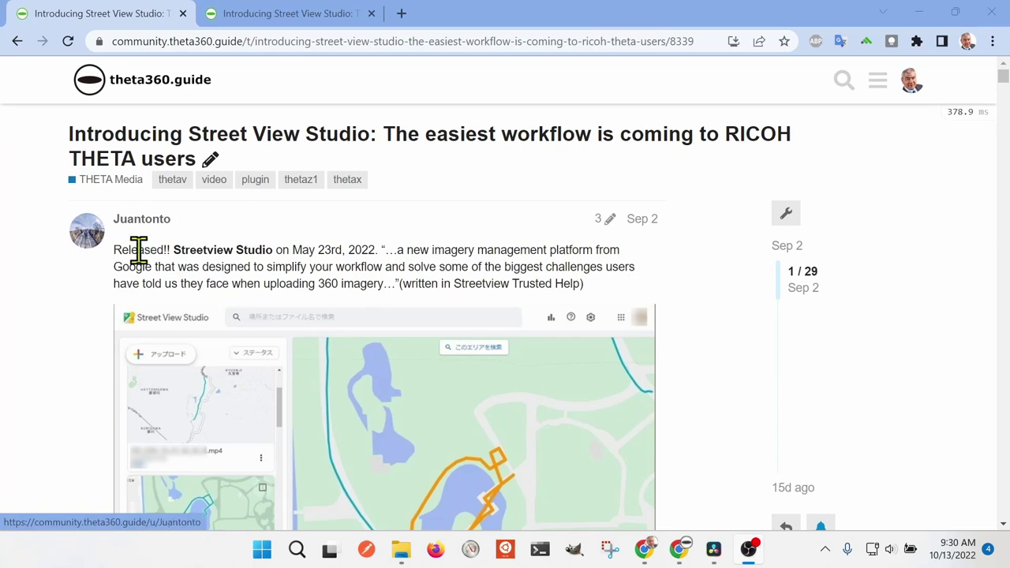
- Scroll down the Street View Studio forum thread to the THETA X 8K 2fps/10fps results post
{"action": "scroll", "coordinate": [175, 249], "scroll_direction": "down", "scroll_amount": 1}
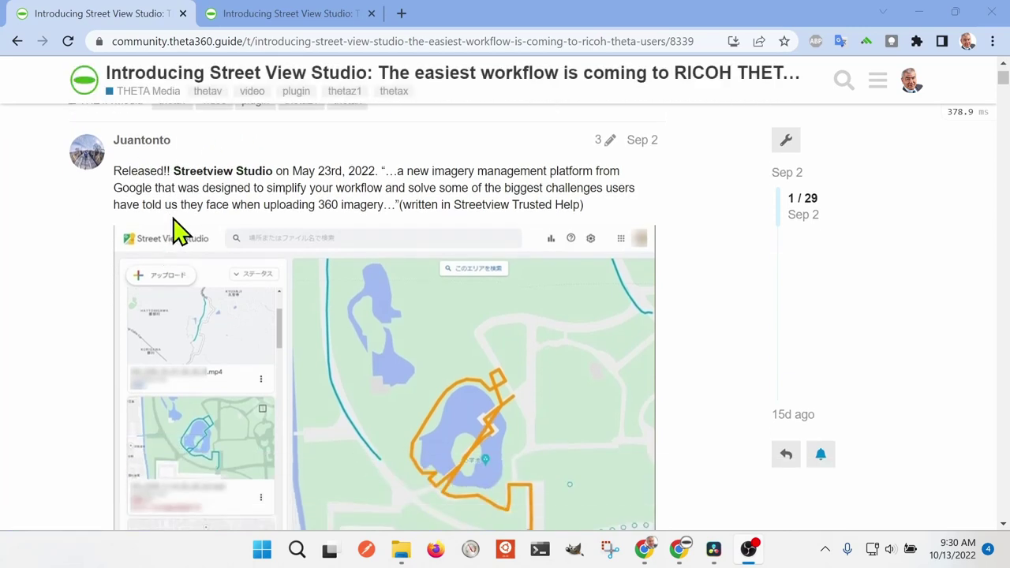
{"action": "scroll", "coordinate": [180, 230], "scroll_direction": "down", "scroll_amount": 1}
{"action": "scroll", "coordinate": [180, 230], "scroll_direction": "down", "scroll_amount": 7}
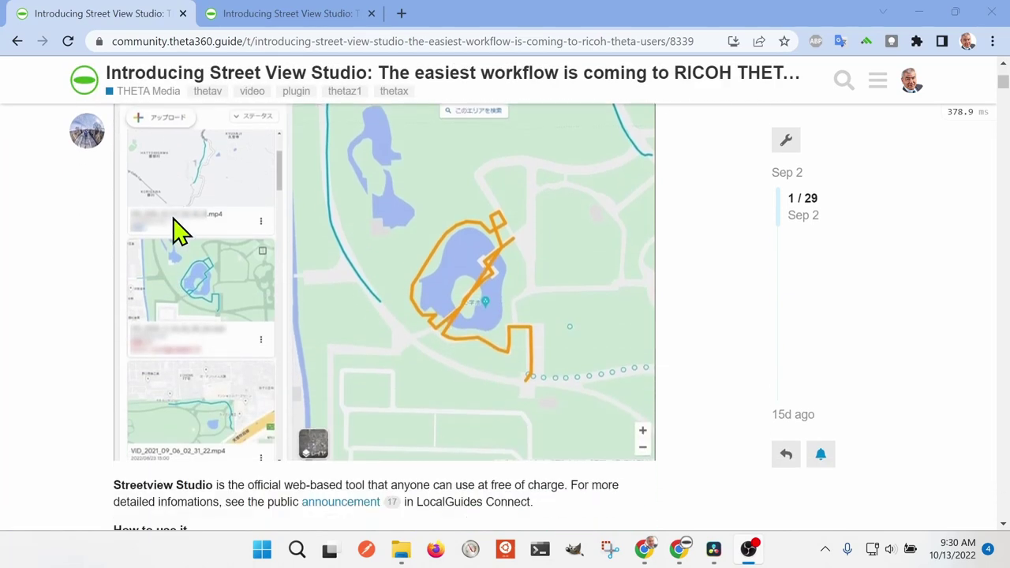
{"action": "scroll", "coordinate": [234, 260], "scroll_direction": "down", "scroll_amount": 7}
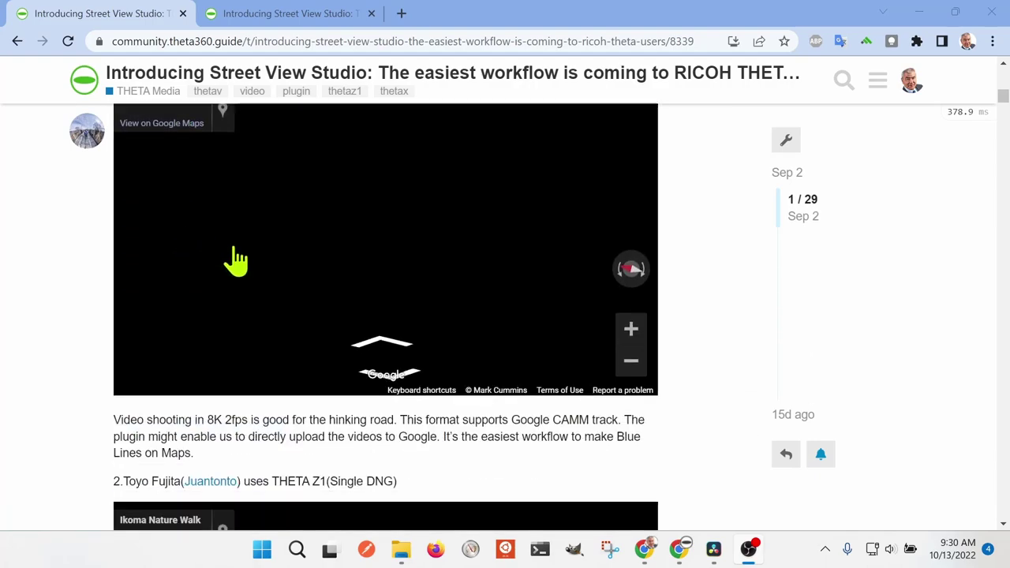
{"action": "scroll", "coordinate": [746, 356], "scroll_direction": "down", "scroll_amount": 6}
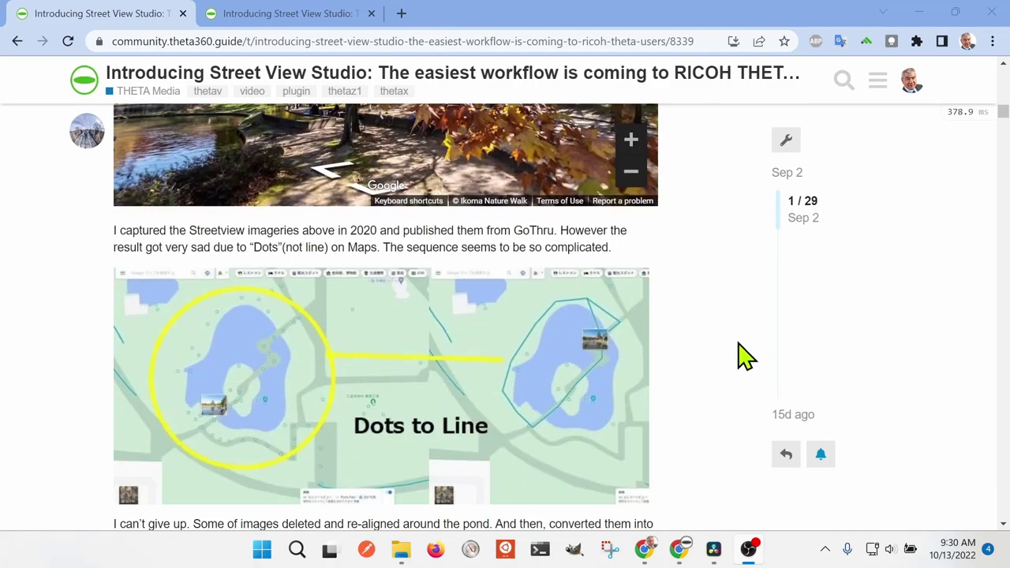
{"action": "scroll", "coordinate": [745, 357], "scroll_direction": "down", "scroll_amount": 9}
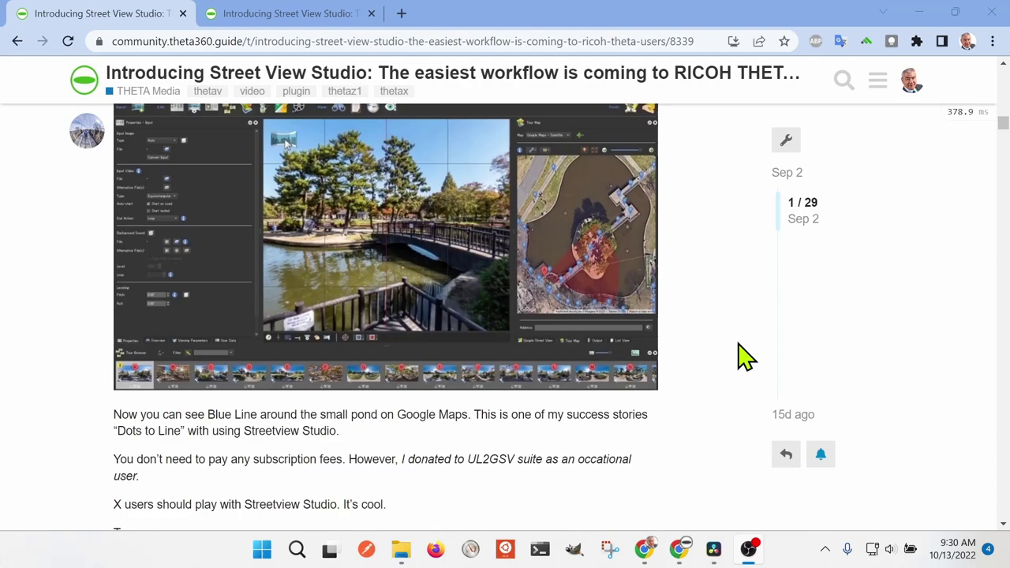
{"action": "scroll", "coordinate": [746, 362], "scroll_direction": "down", "scroll_amount": 6}
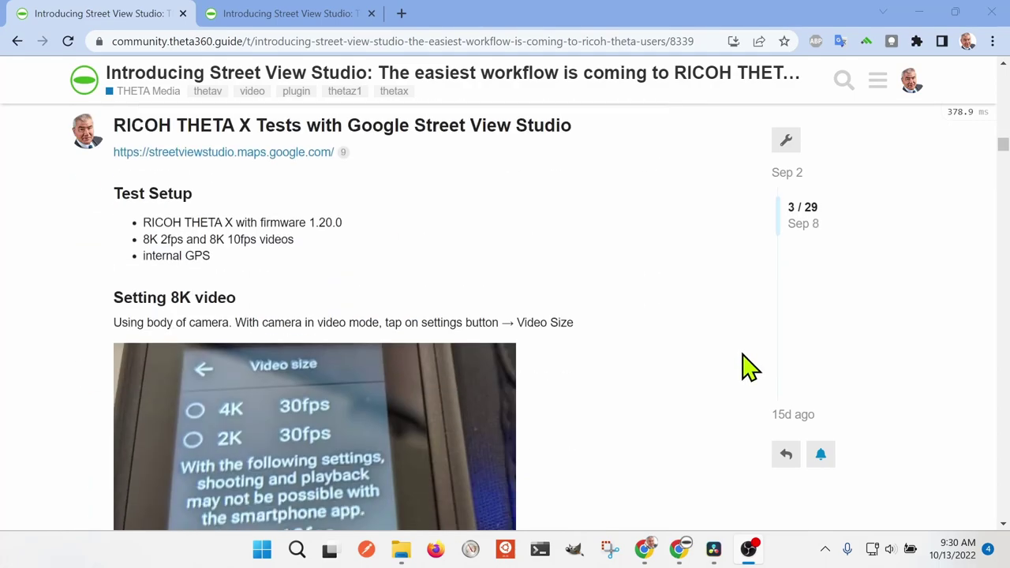
{"action": "scroll", "coordinate": [750, 367], "scroll_direction": "down", "scroll_amount": 1}
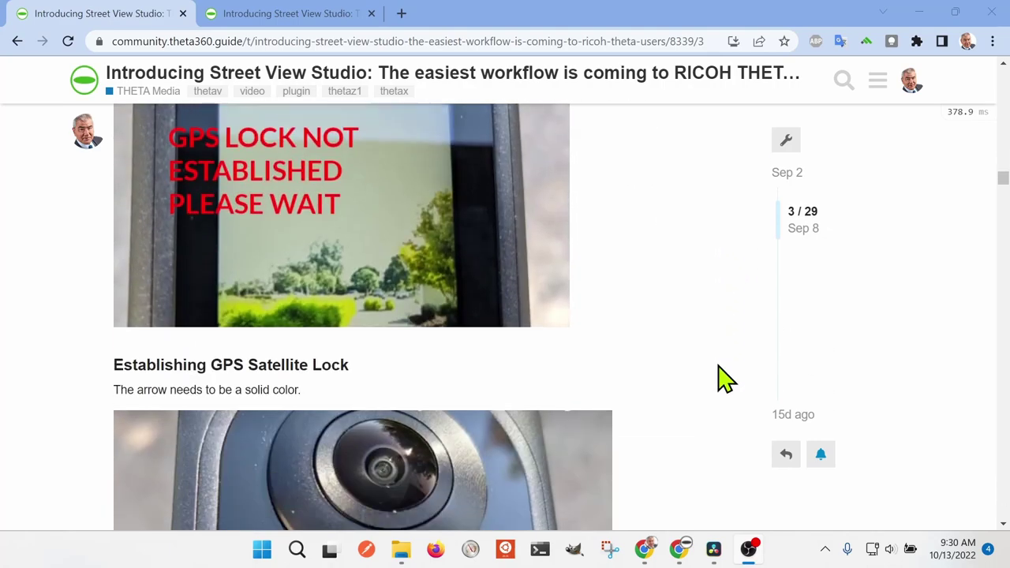
{"action": "scroll", "coordinate": [726, 387], "scroll_direction": "down", "scroll_amount": 15}
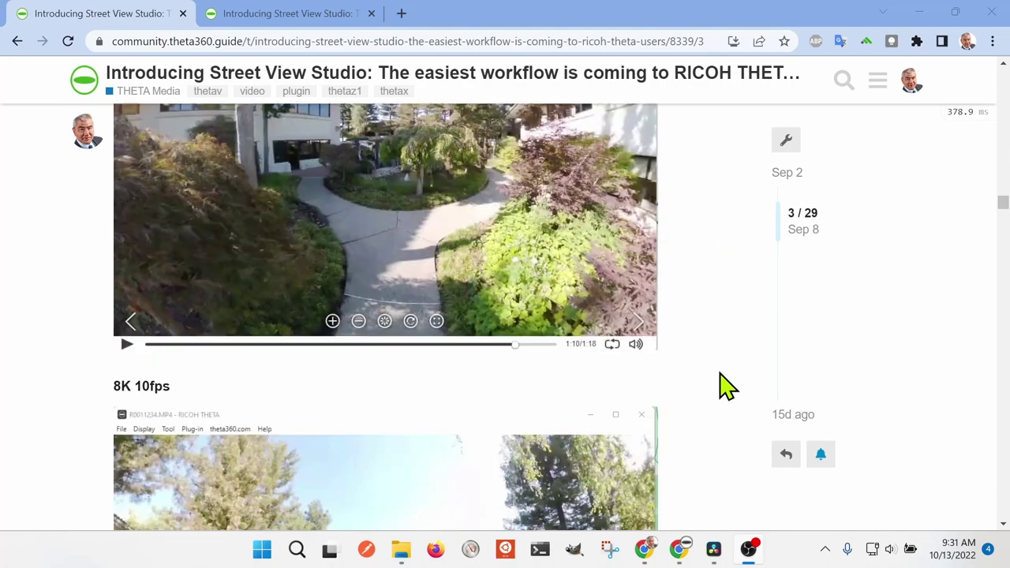
{"action": "scroll", "coordinate": [734, 390], "scroll_direction": "down", "scroll_amount": 15}
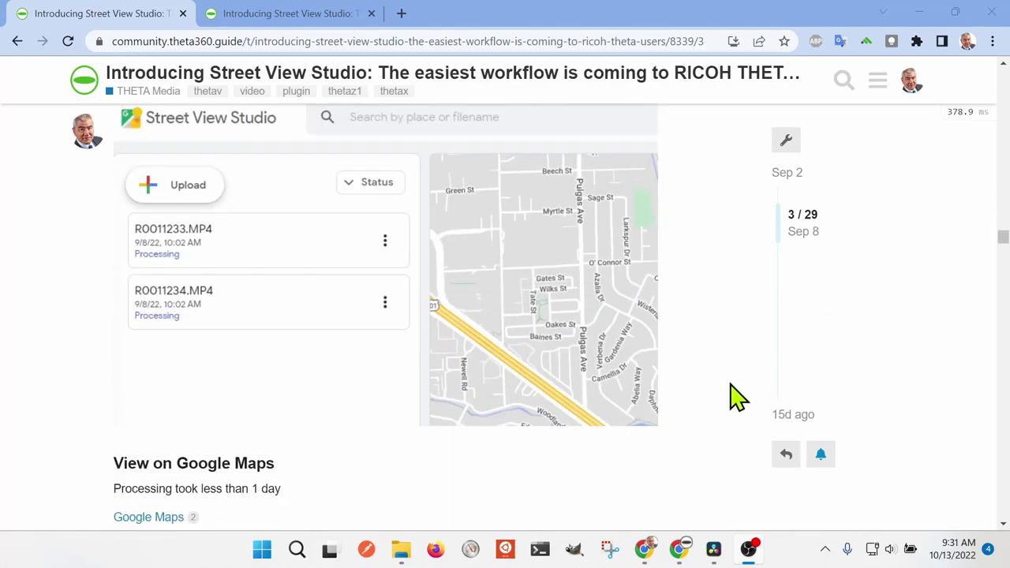
{"action": "scroll", "coordinate": [742, 398], "scroll_direction": "down", "scroll_amount": 10}
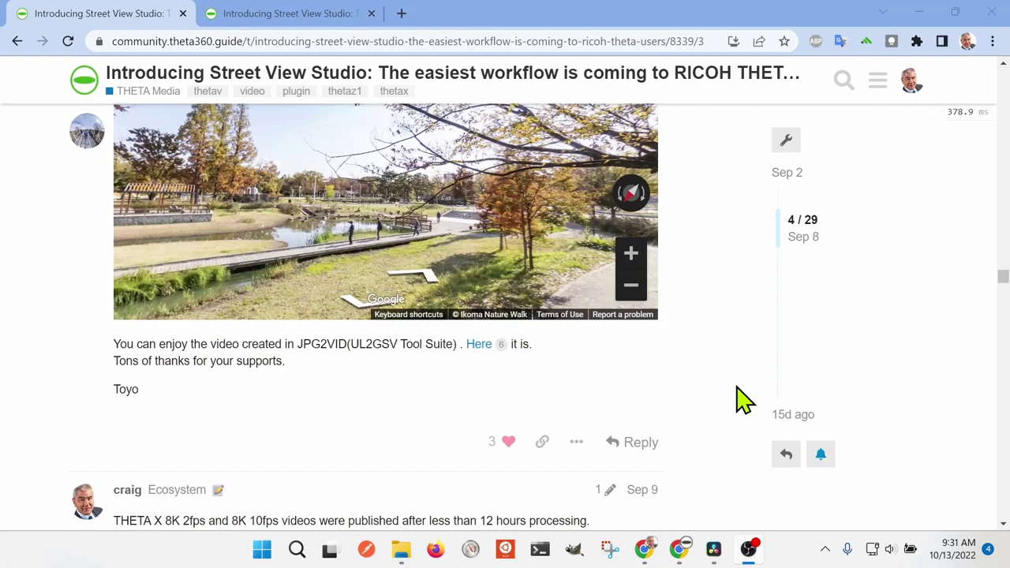
{"action": "scroll", "coordinate": [726, 377], "scroll_direction": "down", "scroll_amount": 4}
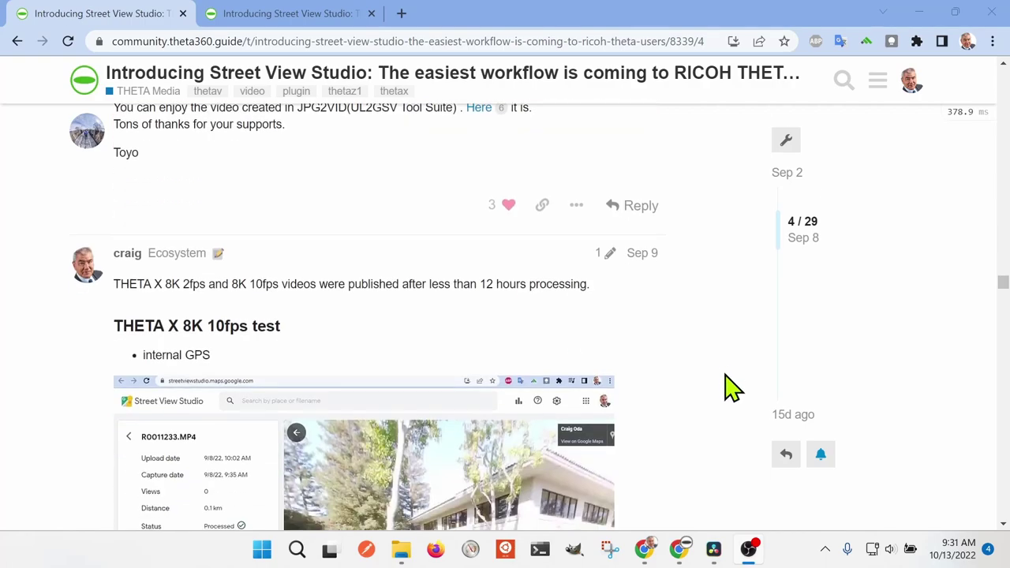
{"action": "scroll", "coordinate": [726, 388], "scroll_direction": "up", "scroll_amount": 4}
{"action": "scroll", "coordinate": [730, 388], "scroll_direction": "down", "scroll_amount": 1}
{"action": "scroll", "coordinate": [730, 394], "scroll_direction": "down", "scroll_amount": 8}
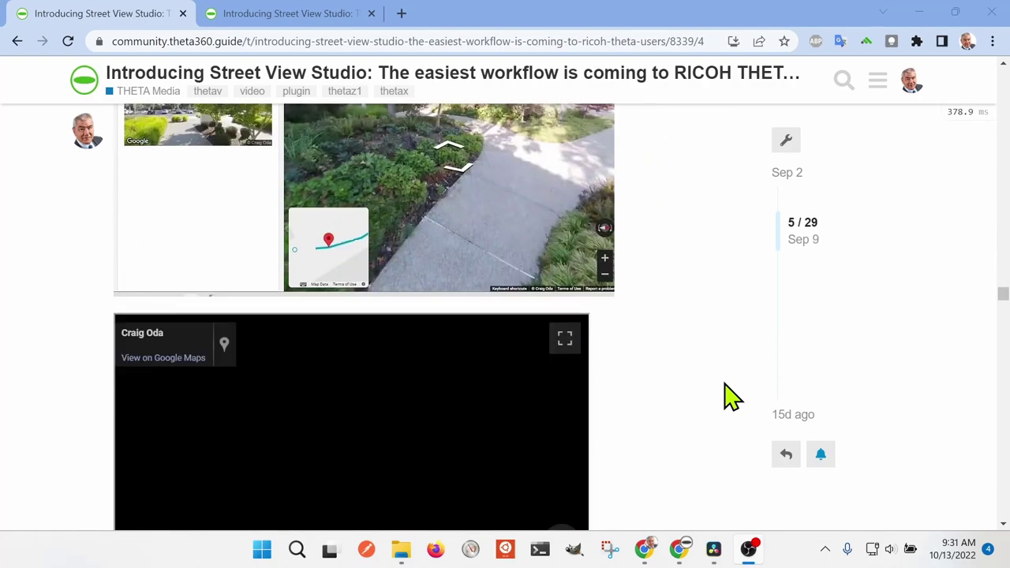
{"action": "scroll", "coordinate": [726, 402], "scroll_direction": "up", "scroll_amount": 4}
{"action": "scroll", "coordinate": [728, 414], "scroll_direction": "down", "scroll_amount": 4}
{"action": "scroll", "coordinate": [732, 419], "scroll_direction": "down", "scroll_amount": 10}
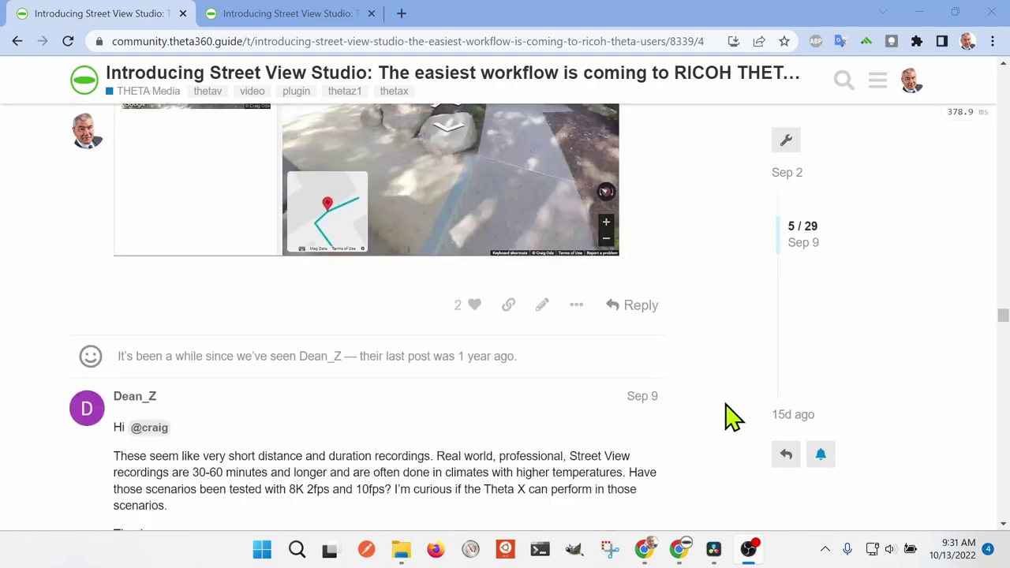
{"action": "scroll", "coordinate": [734, 415], "scroll_direction": "down", "scroll_amount": 3}
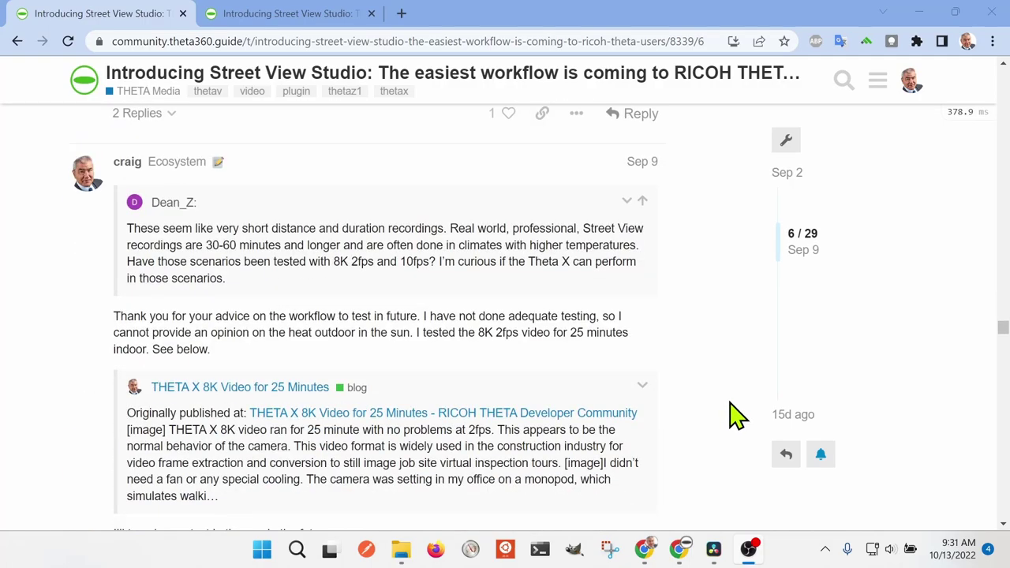
{"action": "scroll", "coordinate": [732, 416], "scroll_direction": "down", "scroll_amount": 2}
{"action": "scroll", "coordinate": [728, 412], "scroll_direction": "up", "scroll_amount": 6}
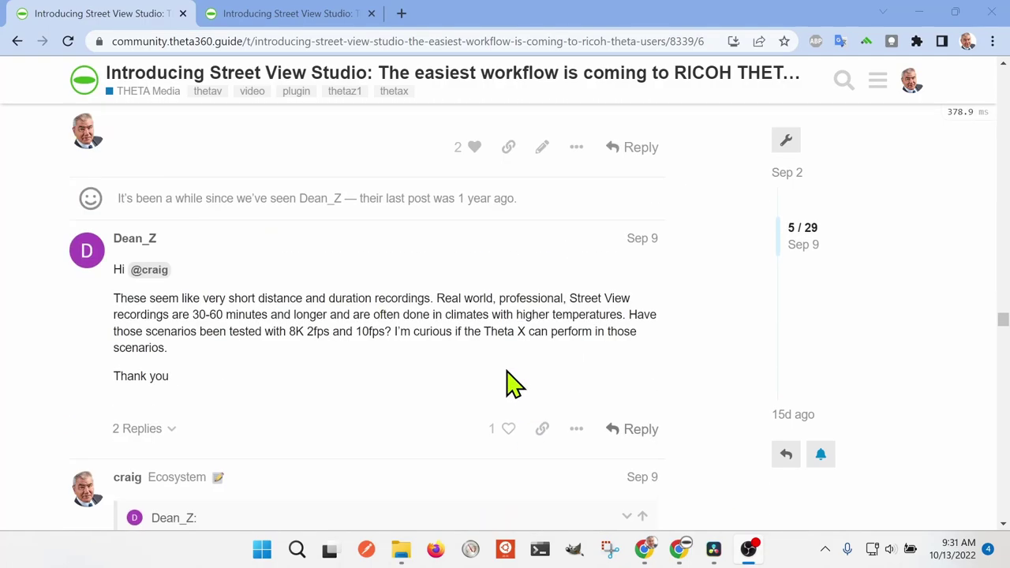
{"action": "scroll", "coordinate": [220, 361], "scroll_direction": "up", "scroll_amount": 9}
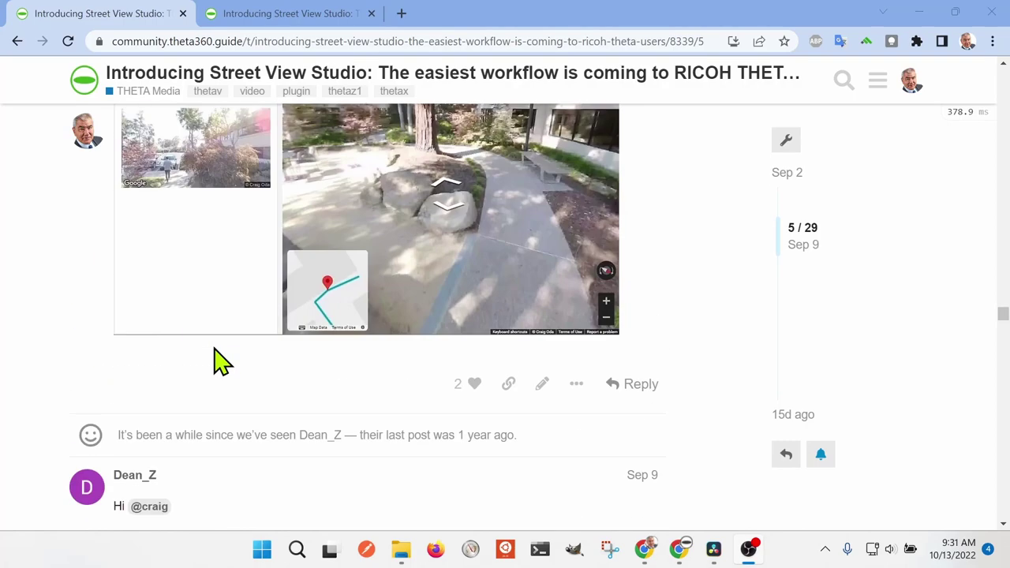
{"action": "scroll", "coordinate": [217, 362], "scroll_direction": "down", "scroll_amount": 6}
{"action": "scroll", "coordinate": [217, 363], "scroll_direction": "up", "scroll_amount": 8}
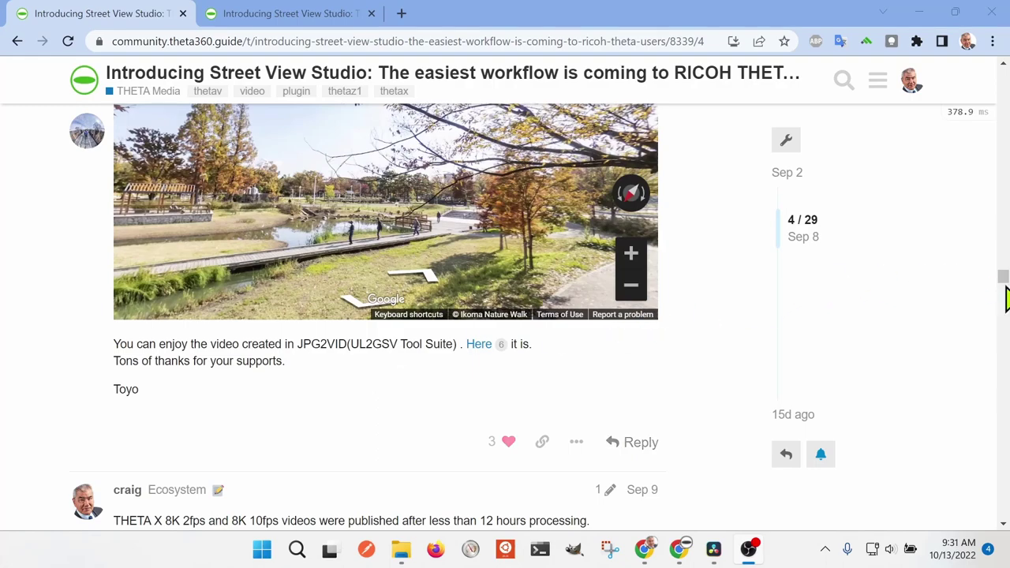
- Scroll down to the member's test report and view its camera photo enlarged
{"action": "left_click_drag", "start_coordinate": [1004, 287], "coordinate": [1003, 409]}
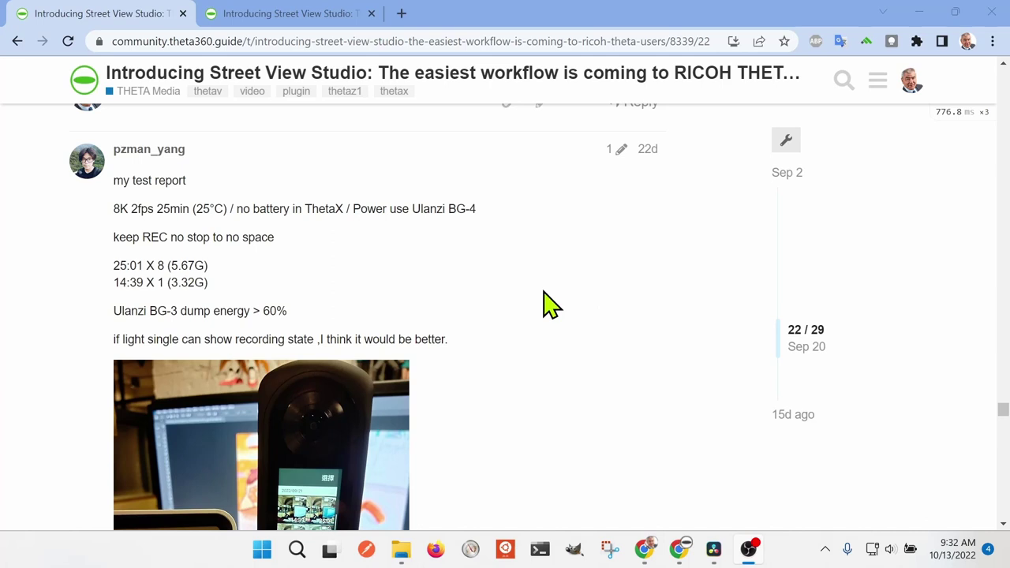
{"action": "scroll", "coordinate": [550, 304], "scroll_direction": "down", "scroll_amount": 1}
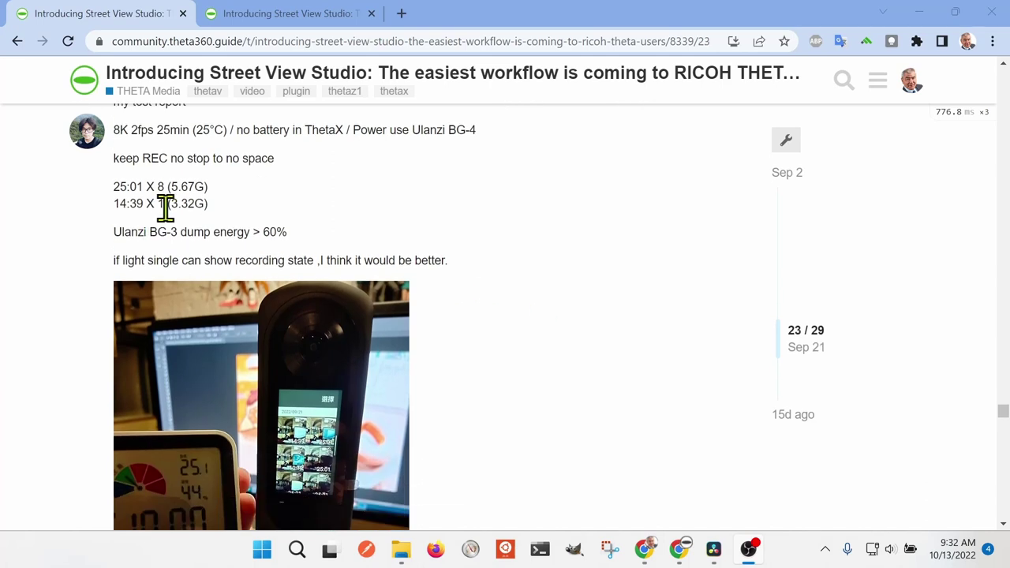
{"action": "scroll", "coordinate": [489, 229], "scroll_direction": "down", "scroll_amount": 1}
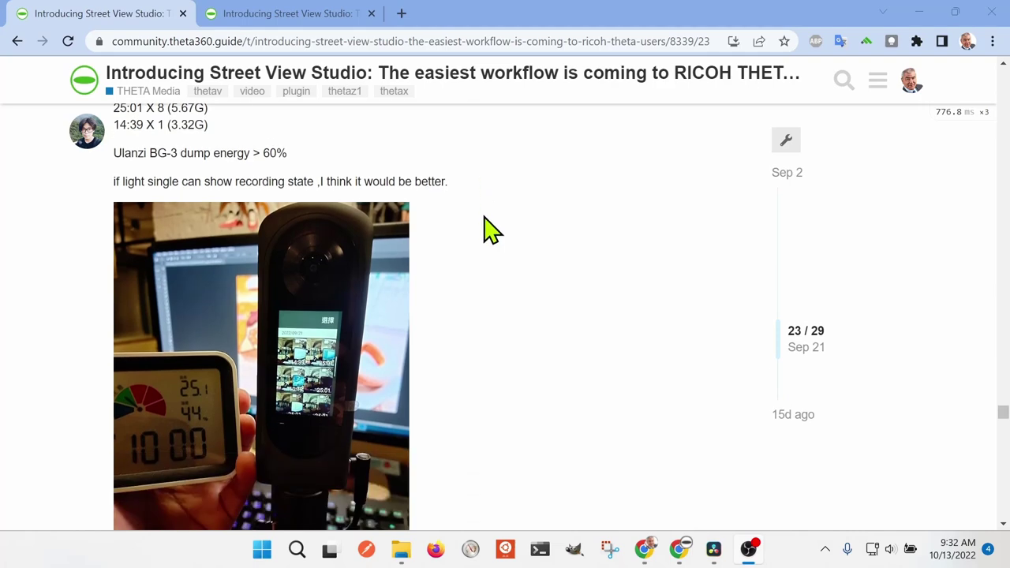
{"action": "scroll", "coordinate": [487, 229], "scroll_direction": "down", "scroll_amount": 1}
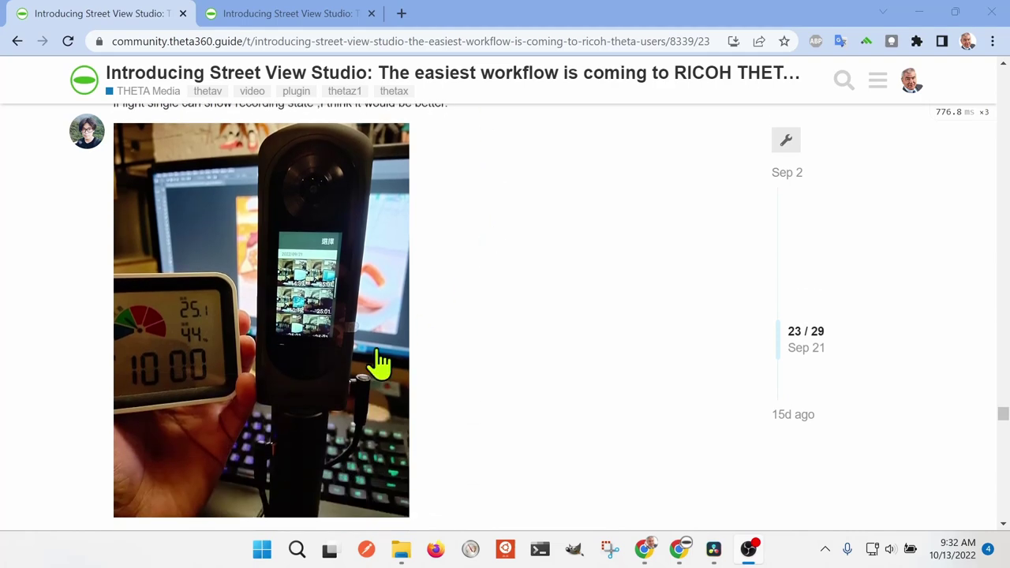
{"action": "left_click", "coordinate": [269, 363]}
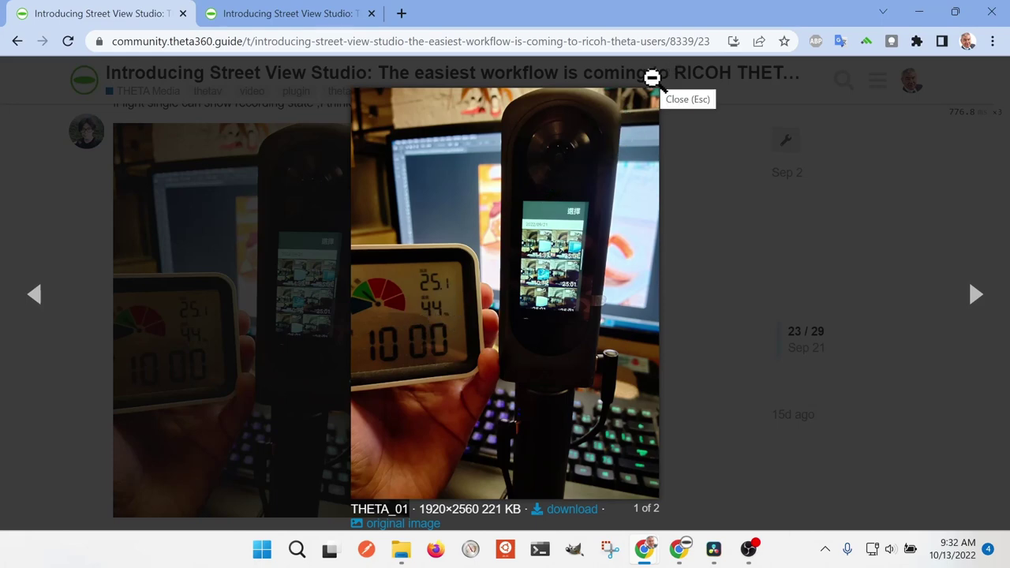
{"action": "left_click", "coordinate": [652, 78]}
- Scroll back up to the member's 8K 2fps Street View post
{"action": "scroll", "coordinate": [639, 363], "scroll_direction": "down", "scroll_amount": 2}
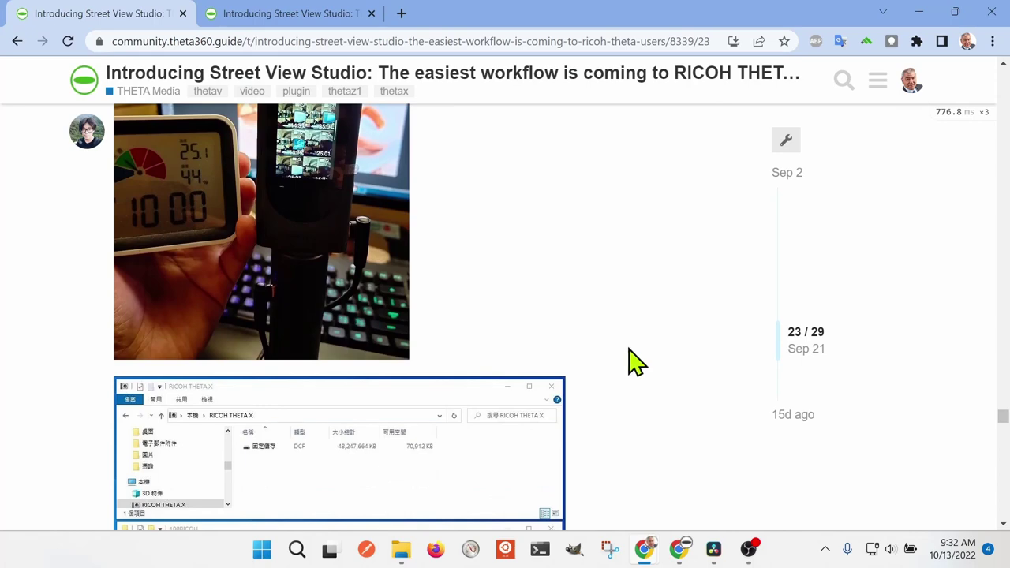
{"action": "scroll", "coordinate": [638, 363], "scroll_direction": "up", "scroll_amount": 5}
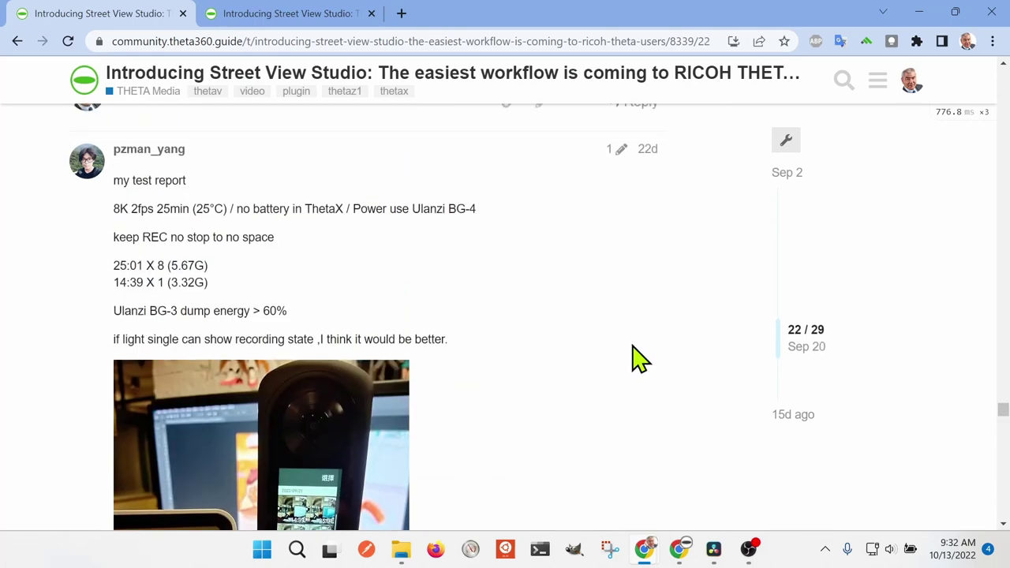
{"action": "scroll", "coordinate": [639, 362], "scroll_direction": "up", "scroll_amount": 2}
{"action": "scroll", "coordinate": [638, 361], "scroll_direction": "up", "scroll_amount": 10}
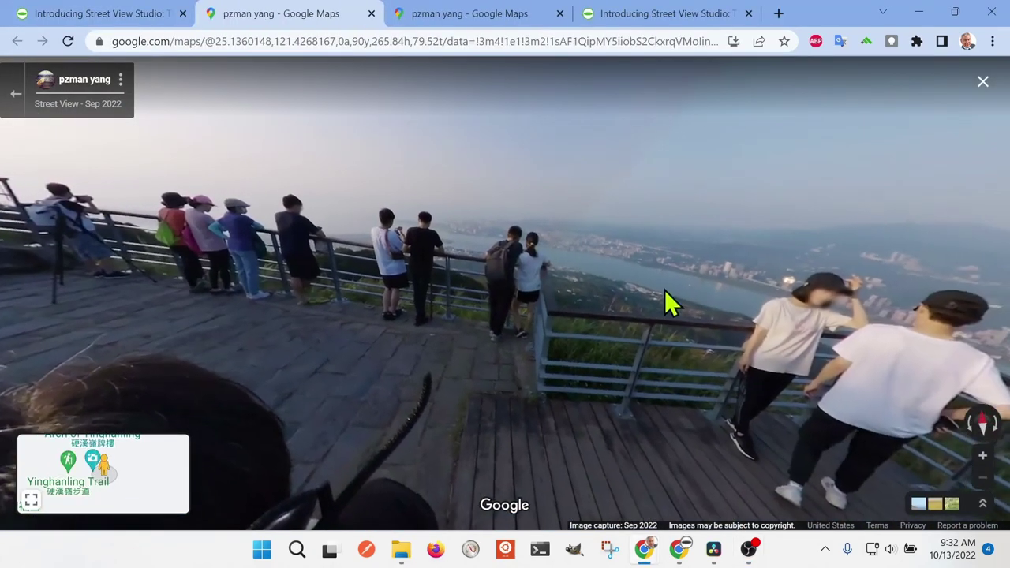
- Look around the stone lookout deck and move along the railing toward the pavilion
{"action": "left_click_drag", "start_coordinate": [668, 300], "coordinate": [514, 239]}
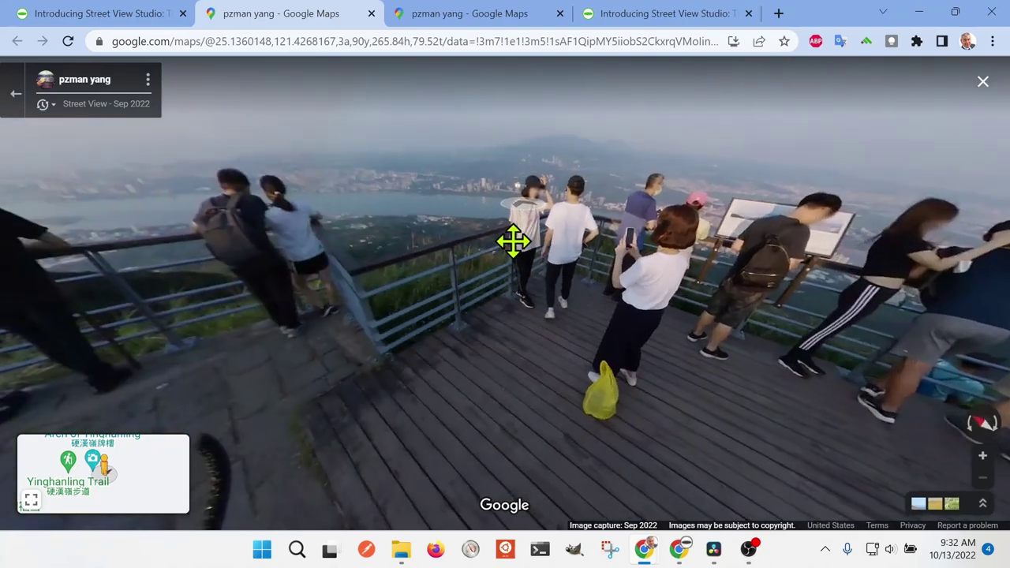
{"action": "left_click_drag", "start_coordinate": [271, 286], "coordinate": [861, 346]}
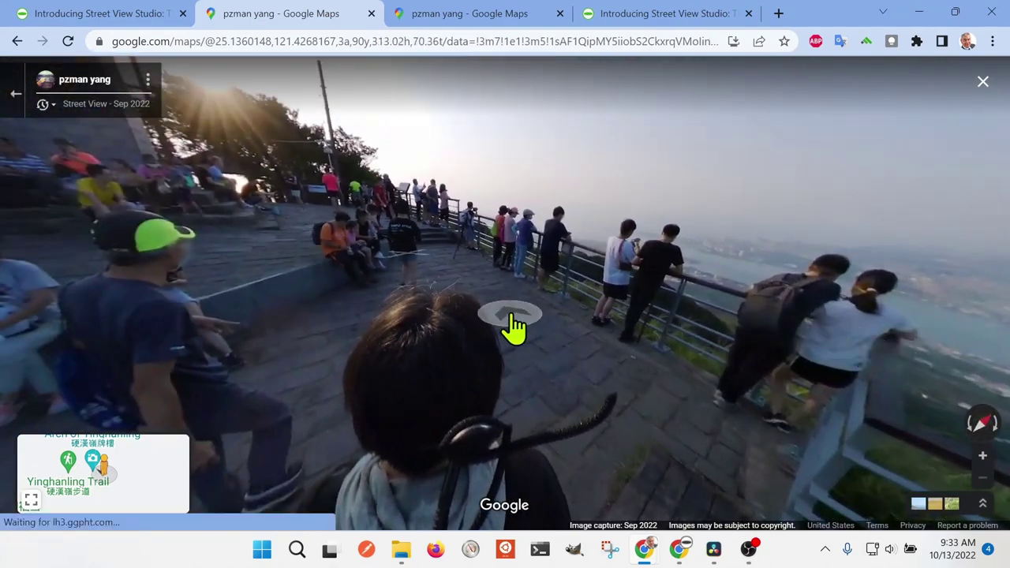
{"action": "left_click", "coordinate": [436, 298]}
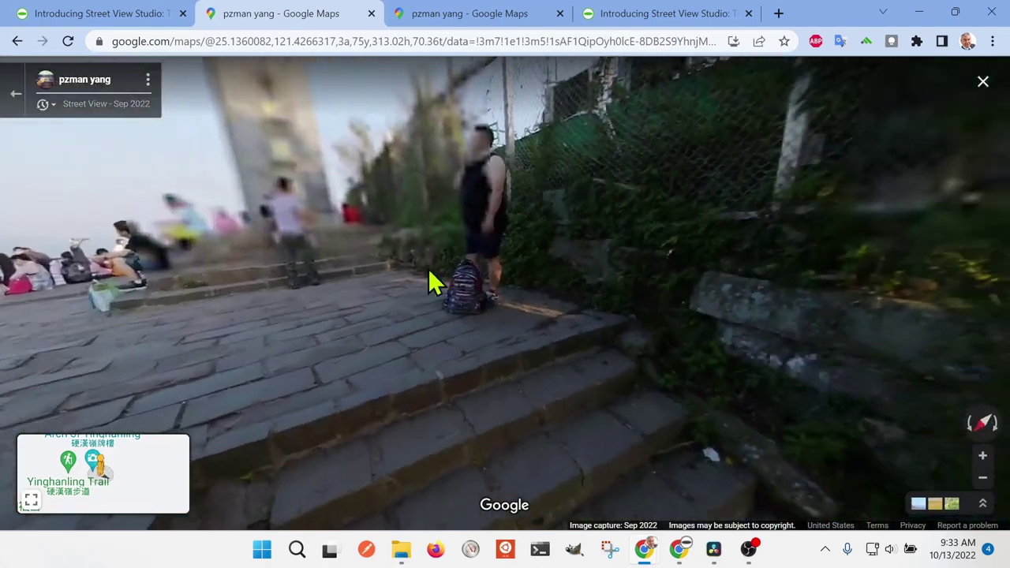
{"action": "left_click", "coordinate": [498, 279]}
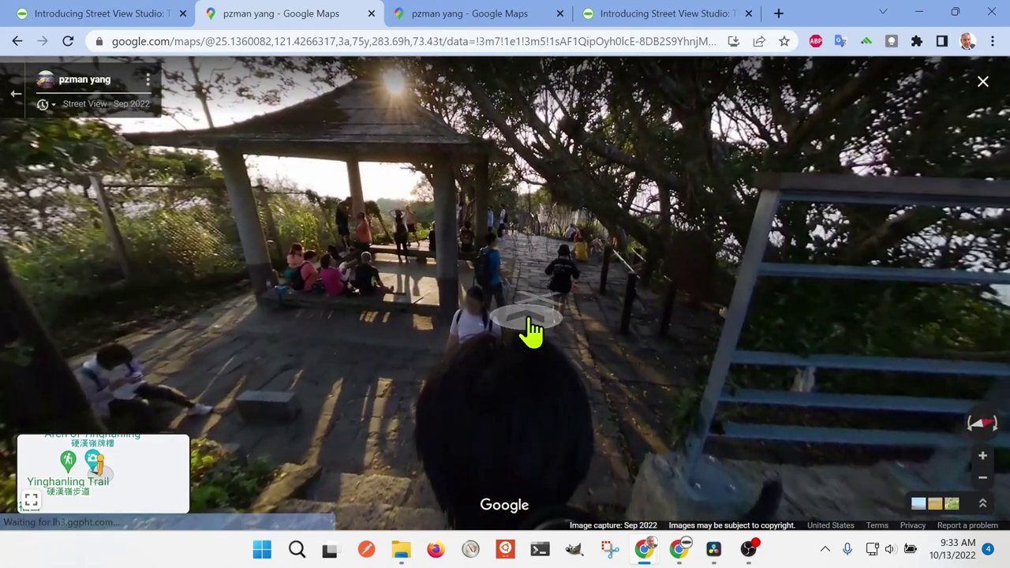
{"action": "left_click", "coordinate": [532, 324]}
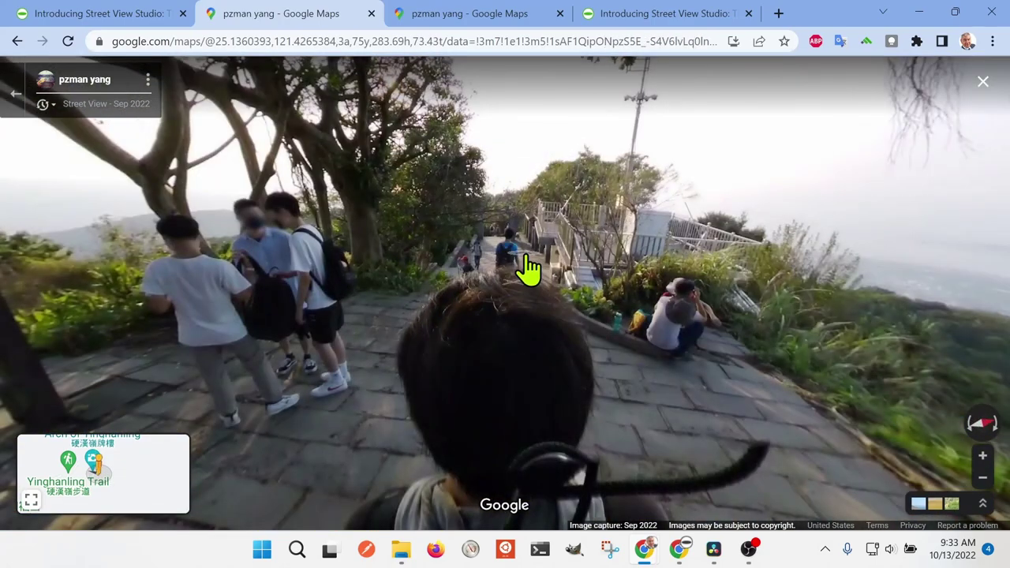
{"action": "left_click", "coordinate": [527, 268]}
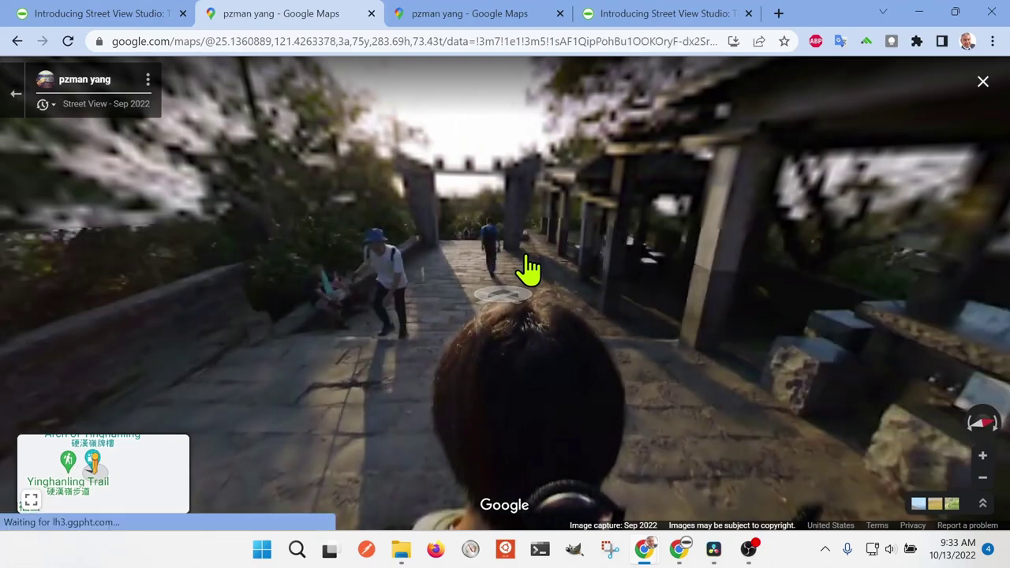
- Pass the pavilion, white building and stairs, continuing through the stone gate
{"action": "left_click_drag", "start_coordinate": [532, 271], "coordinate": [8, 288]}
{"action": "left_click", "coordinate": [543, 275]}
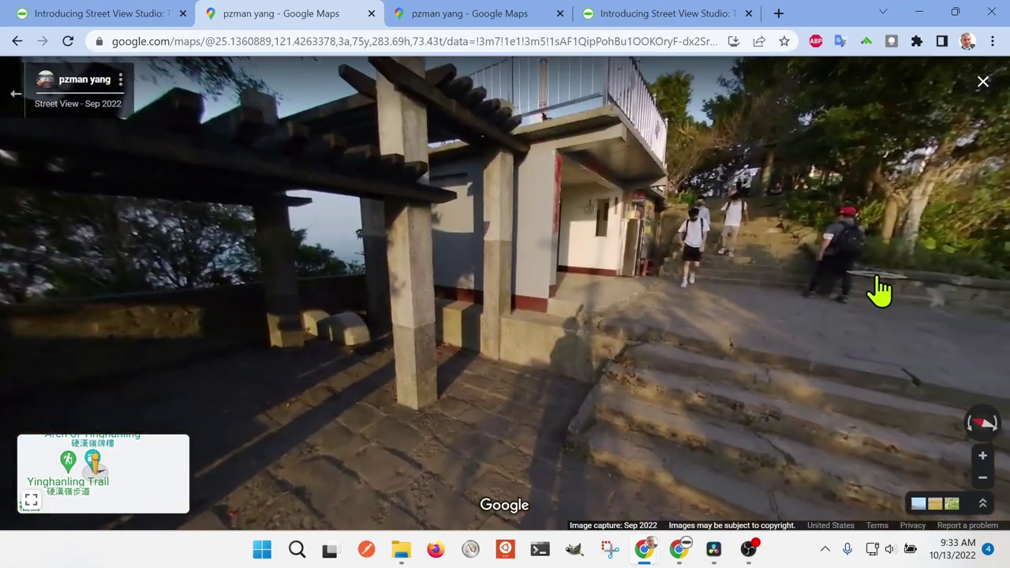
{"action": "left_click_drag", "start_coordinate": [880, 290], "coordinate": [534, 259]}
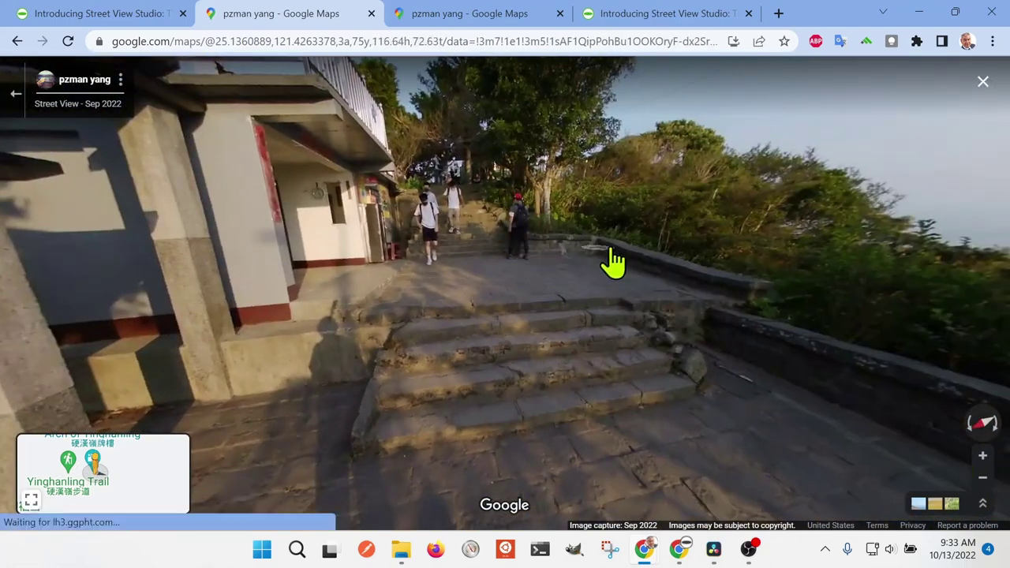
{"action": "left_click_drag", "start_coordinate": [606, 264], "coordinate": [514, 230]}
{"action": "left_click_drag", "start_coordinate": [742, 253], "coordinate": [342, 255]}
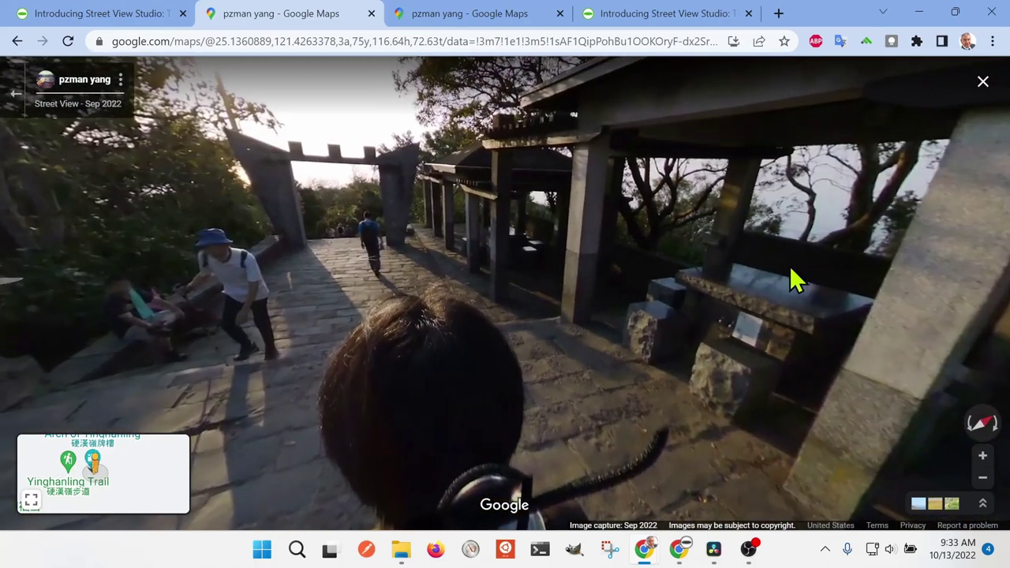
{"action": "left_click", "coordinate": [300, 276]}
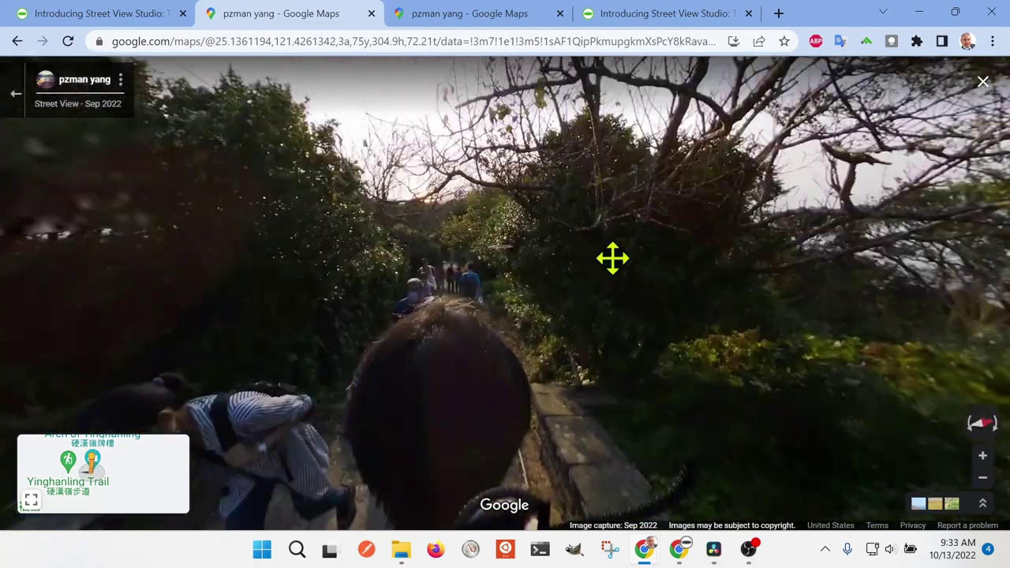
{"action": "left_click_drag", "start_coordinate": [613, 258], "coordinate": [584, 286]}
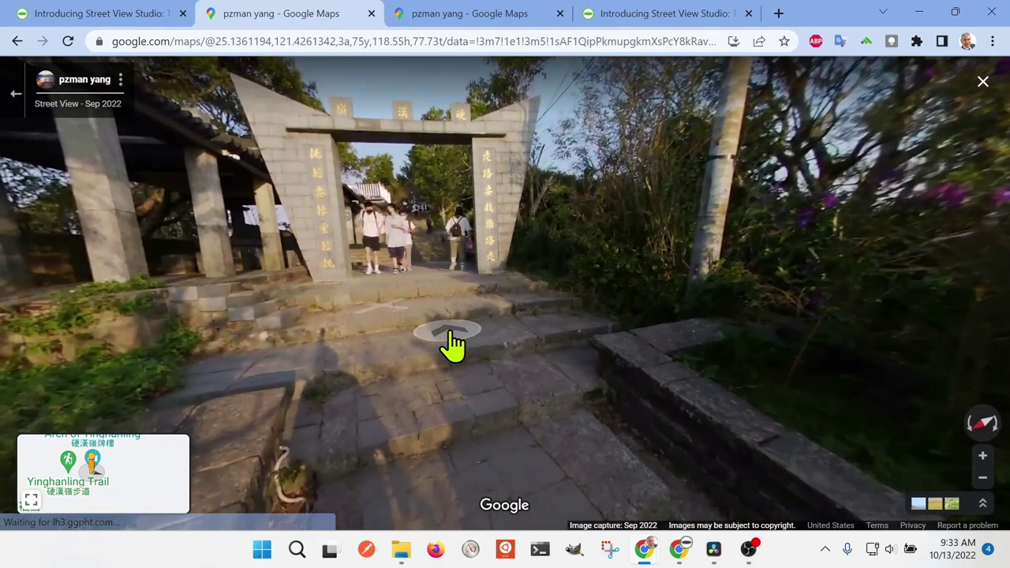
{"action": "left_click", "coordinate": [622, 334]}
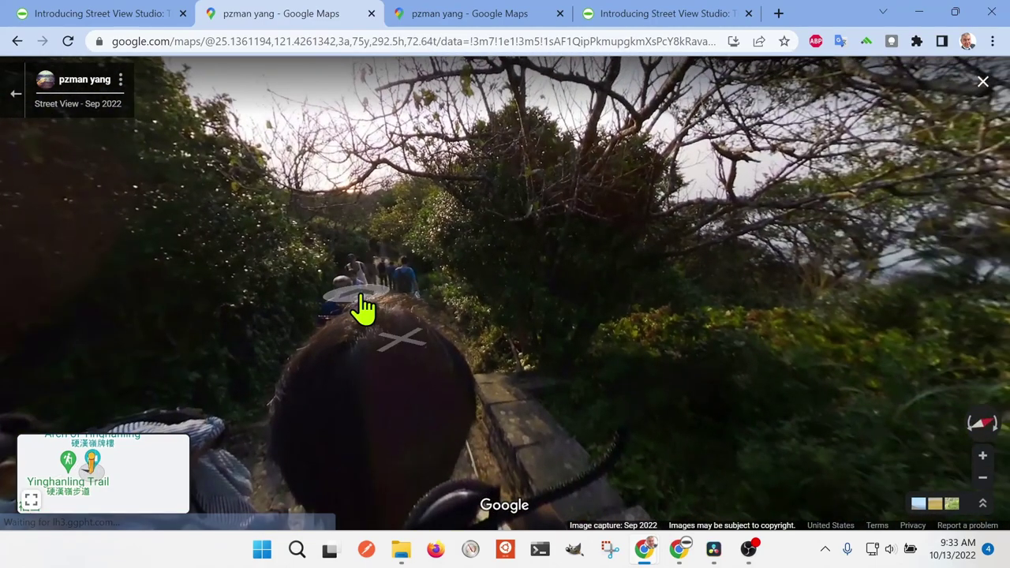
- Advance along the forest trail toward the hikers, looking around the stone-step path
{"action": "left_click", "coordinate": [362, 308]}
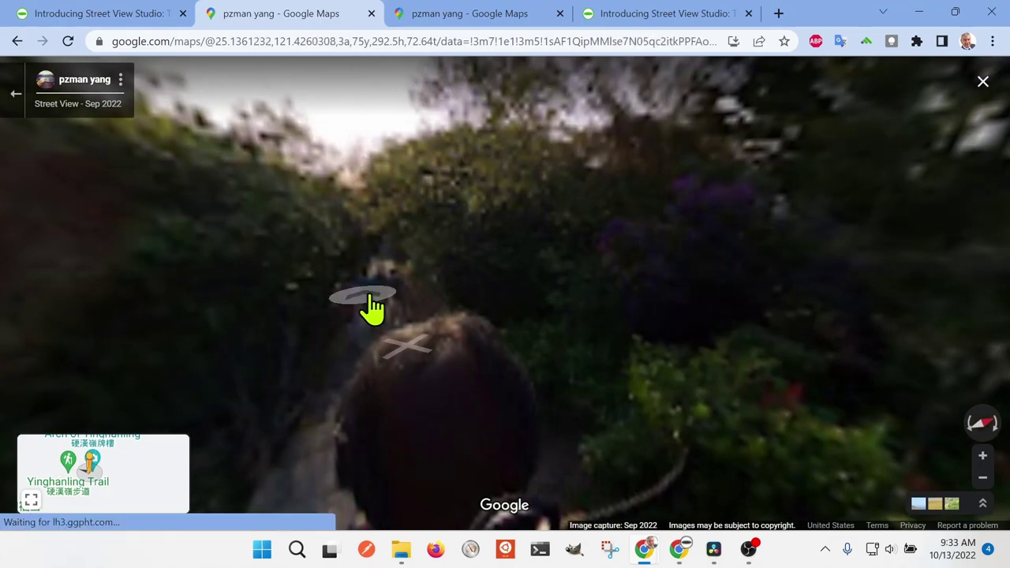
{"action": "left_click", "coordinate": [406, 298]}
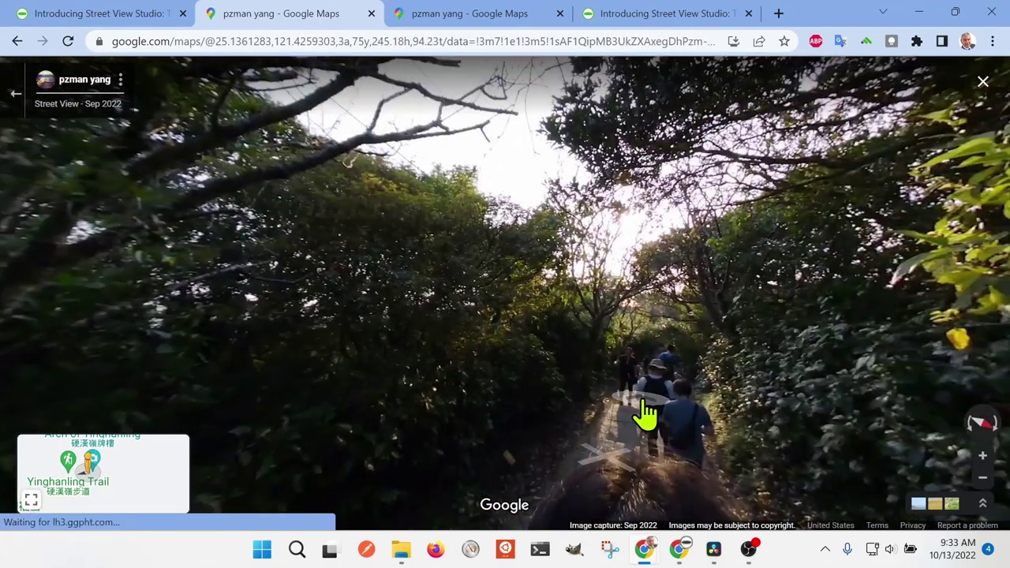
{"action": "left_click", "coordinate": [645, 412]}
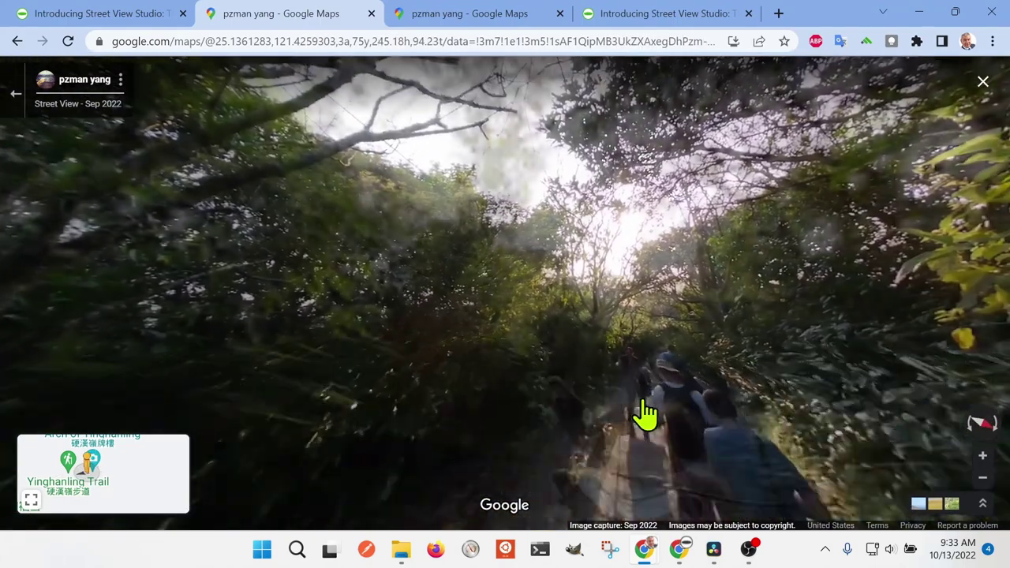
{"action": "left_click", "coordinate": [664, 379]}
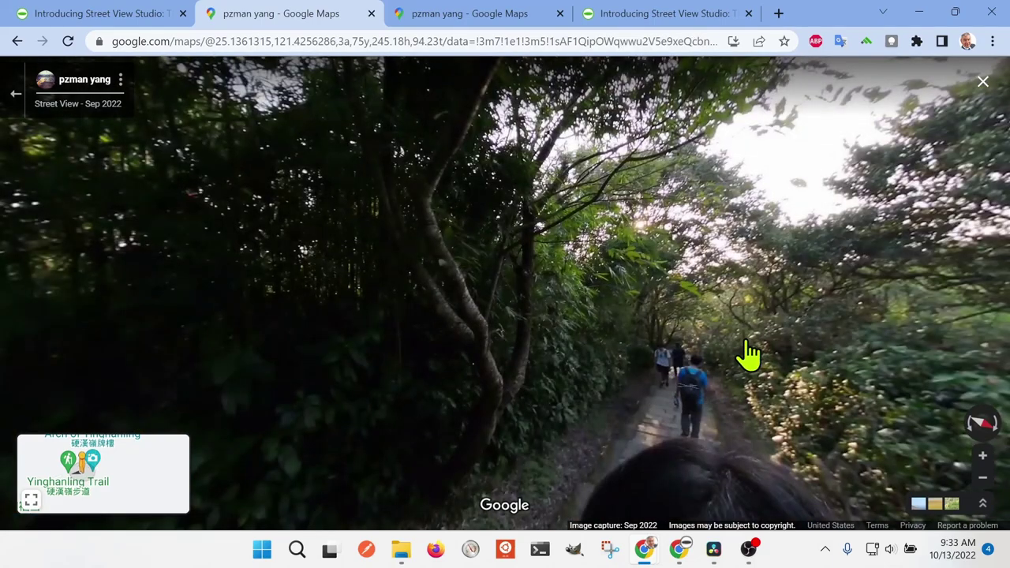
{"action": "left_click_drag", "start_coordinate": [748, 355], "coordinate": [176, 300]}
{"action": "left_click_drag", "start_coordinate": [677, 304], "coordinate": [163, 289]}
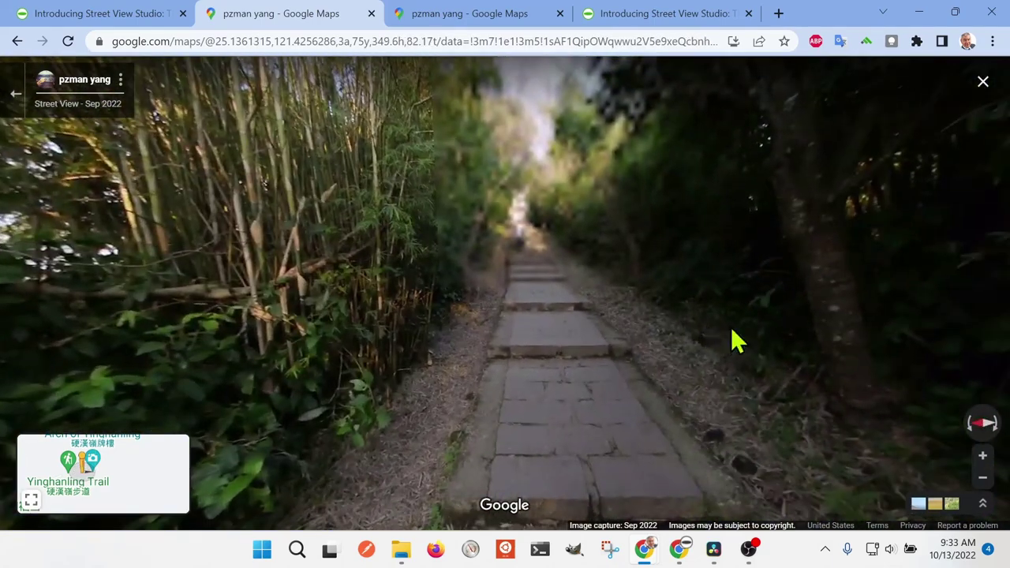
{"action": "left_click_drag", "start_coordinate": [734, 341], "coordinate": [5, 293]}
{"action": "left_click_drag", "start_coordinate": [907, 347], "coordinate": [48, 316]}
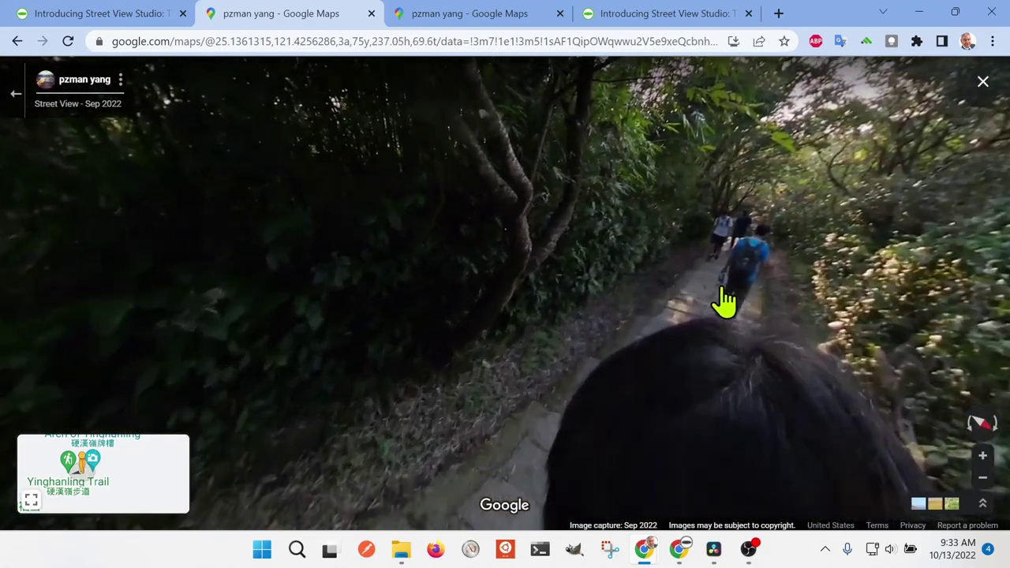
{"action": "left_click", "coordinate": [724, 300]}
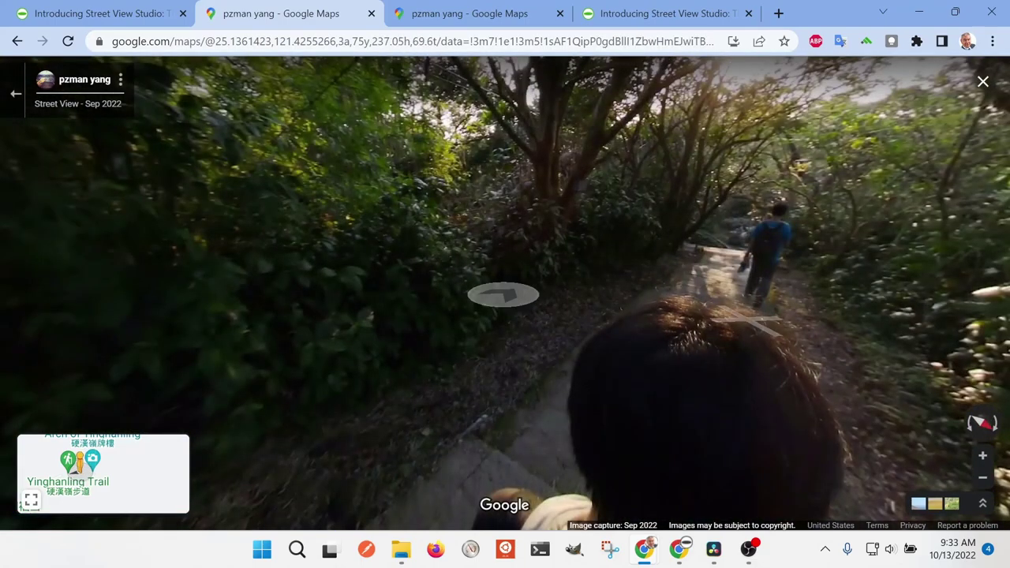